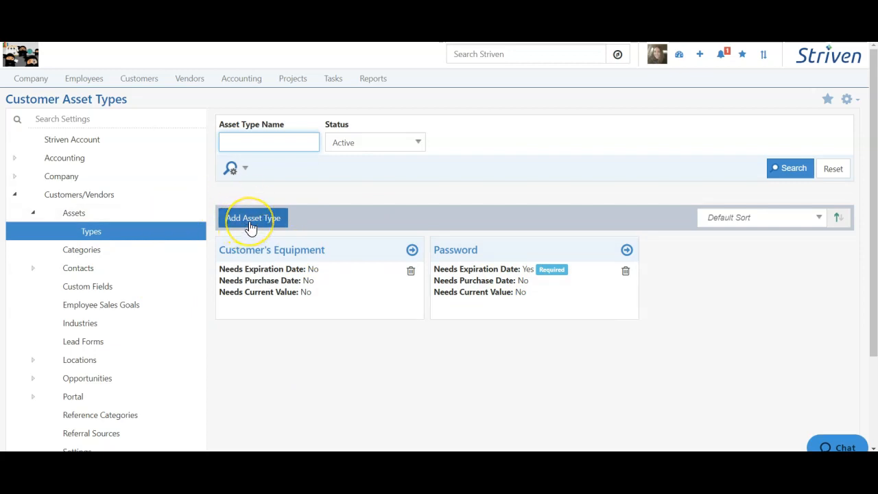
# Step: Create a customer asset type named Customer Equipment with the default status In Service
pyautogui.click(250, 218)
pyautogui.click(305, 142)
pyautogui.click(319, 139)
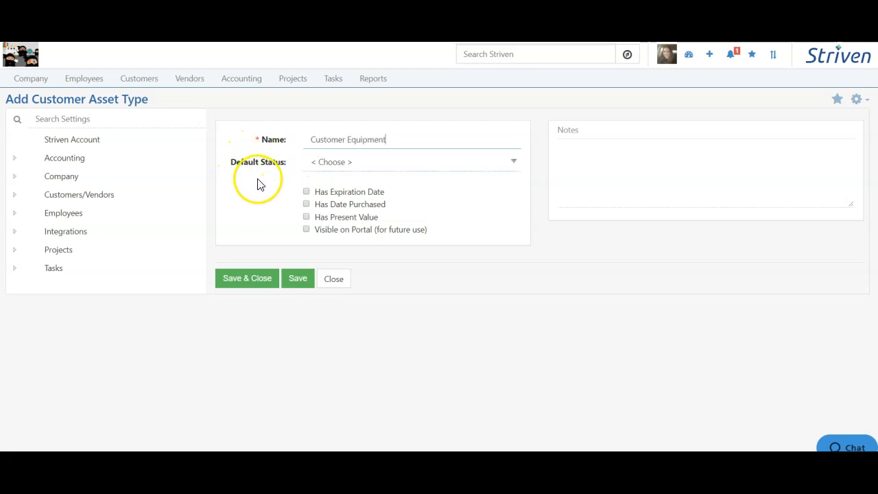
pyautogui.click(353, 162)
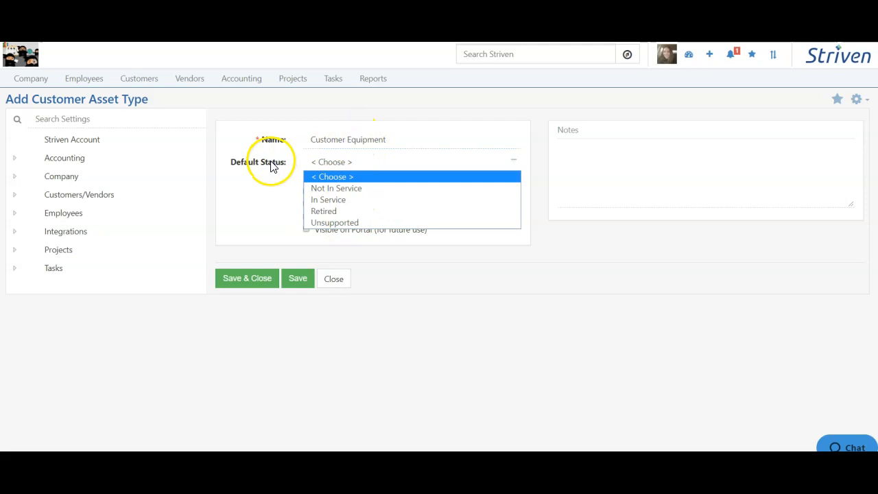
pyautogui.click(330, 203)
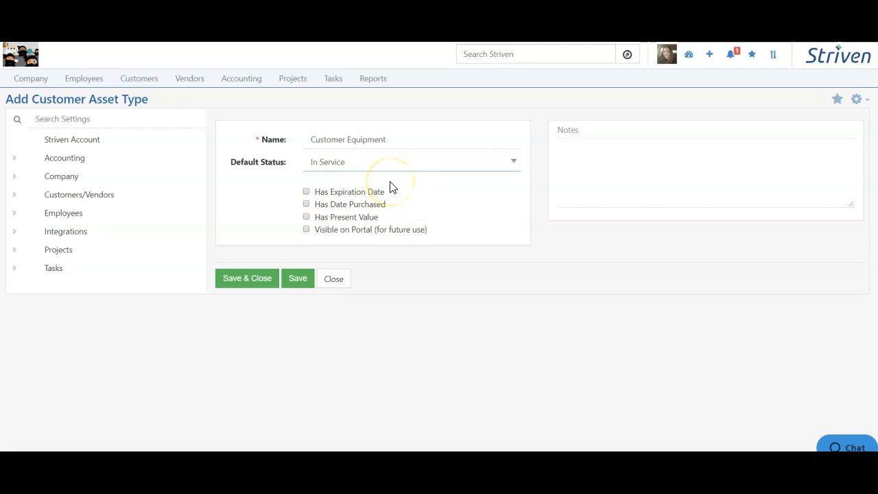
# Step: Enable expiration date, date purchased, present value and portal visibility for the asset type, without making any required, and save it
pyautogui.click(372, 192)
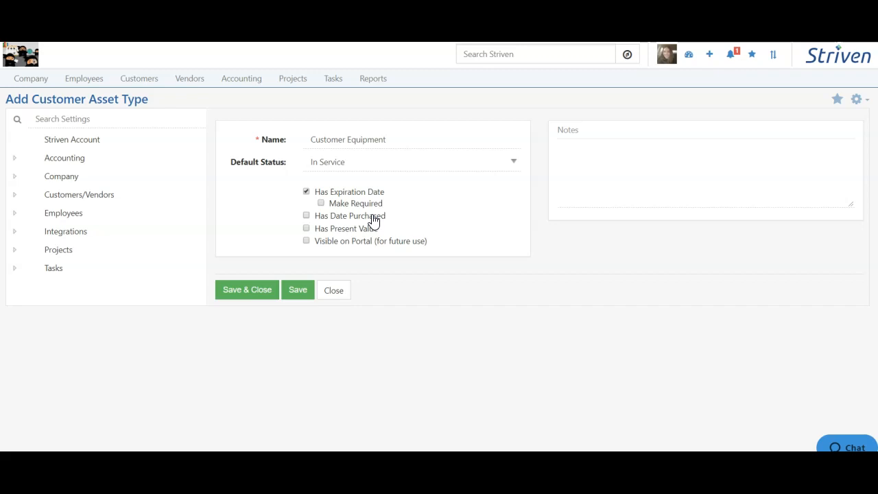
pyautogui.click(374, 221)
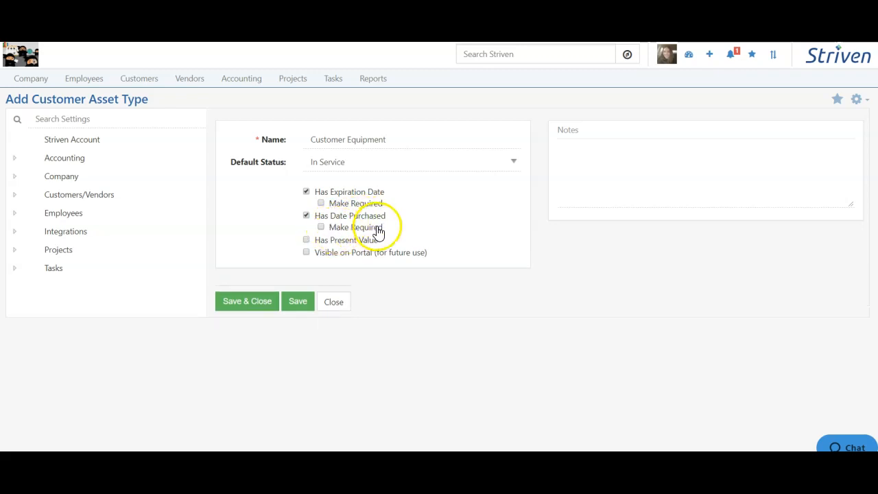
pyautogui.click(357, 242)
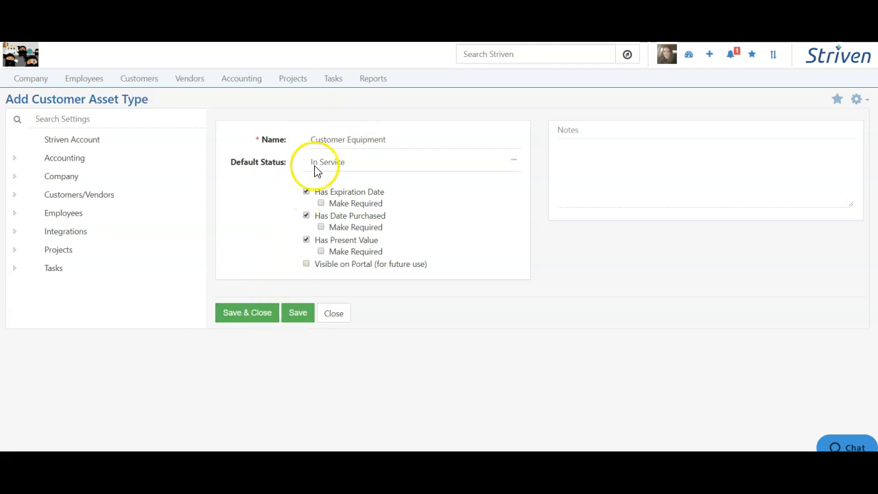
pyautogui.rightClick(307, 267)
pyautogui.click(307, 264)
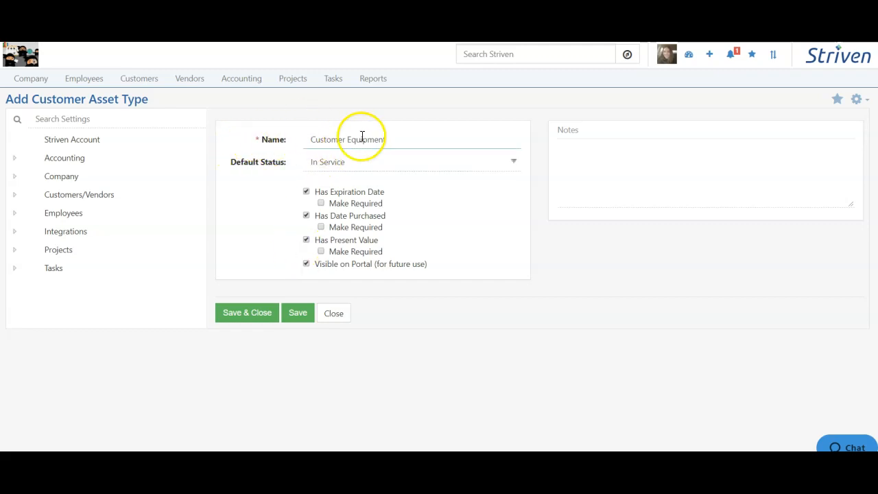
pyautogui.click(299, 320)
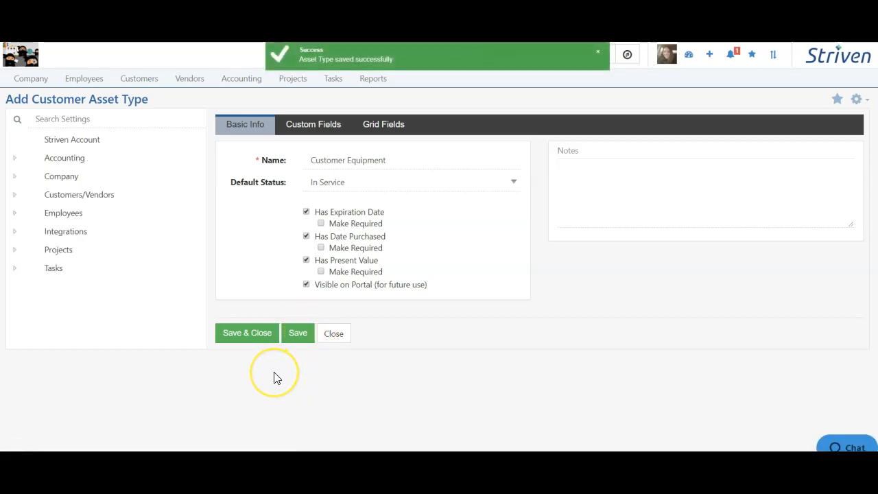
# Step: Add a Yes/No custom field named Purchased Used? to the Additional Info section, with the Default display type and visible on the portal
pyautogui.click(324, 130)
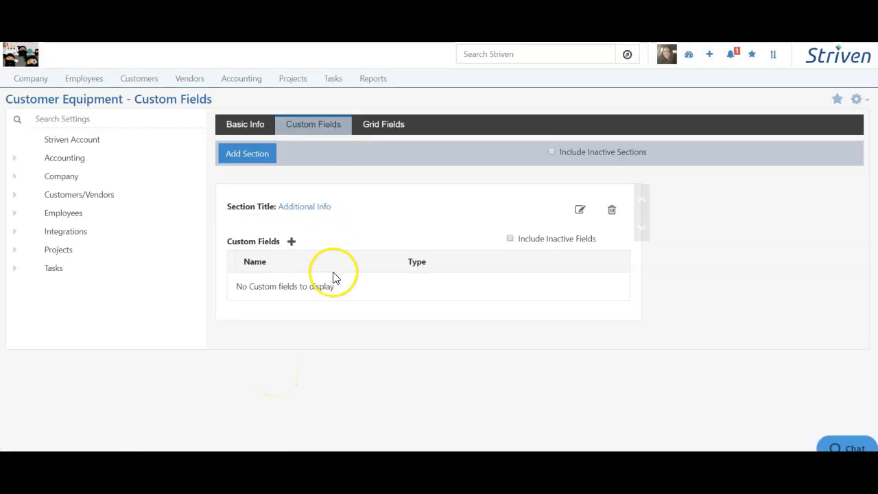
pyautogui.click(291, 244)
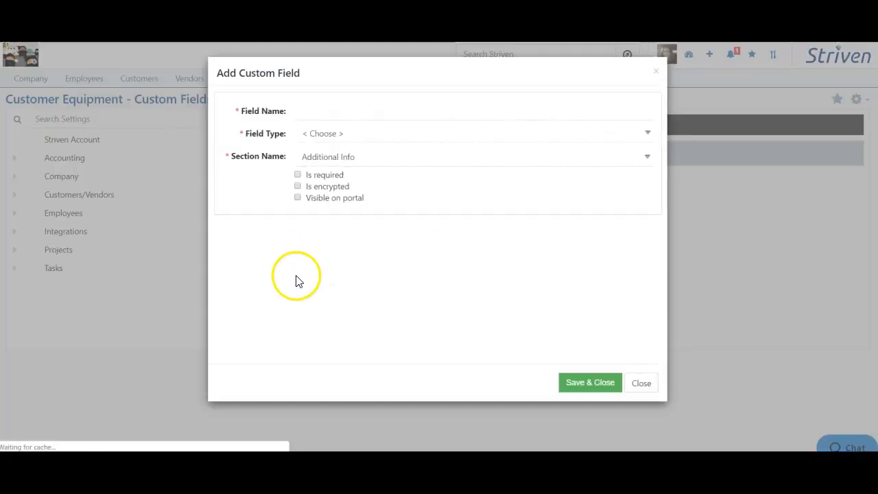
pyautogui.click(319, 111)
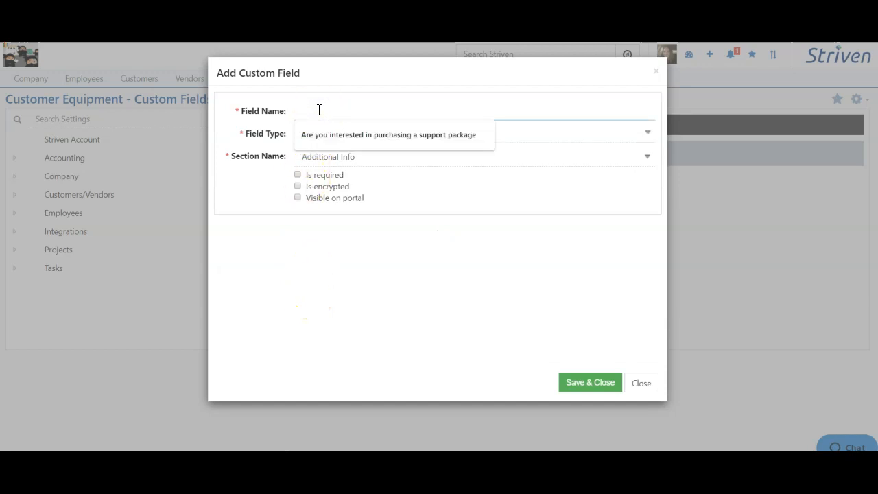
pyautogui.write('Purcha')
pyautogui.click(359, 132)
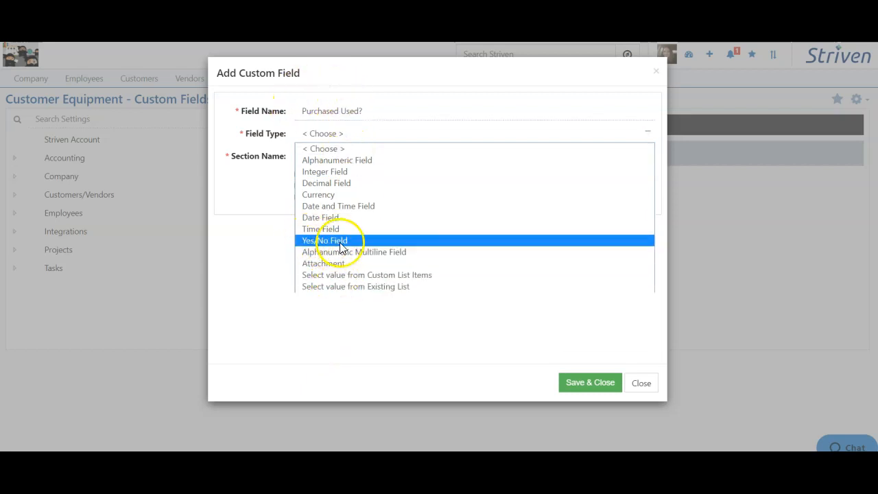
pyautogui.click(305, 242)
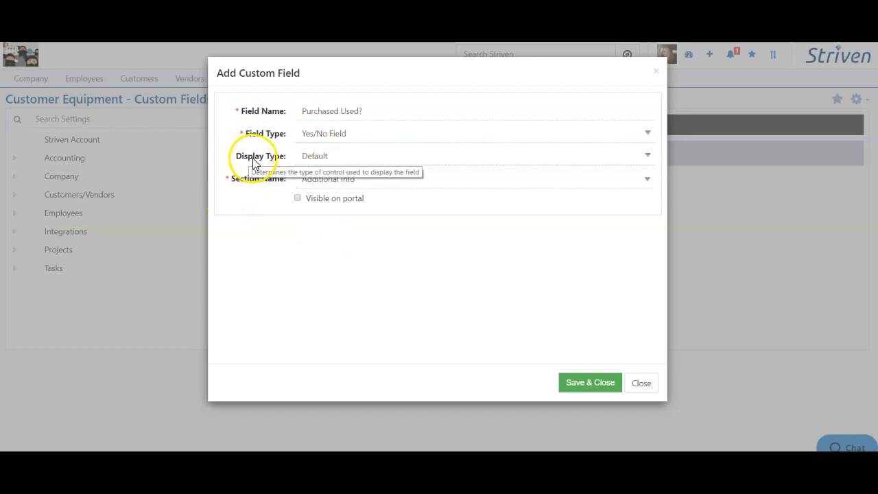
pyautogui.click(348, 157)
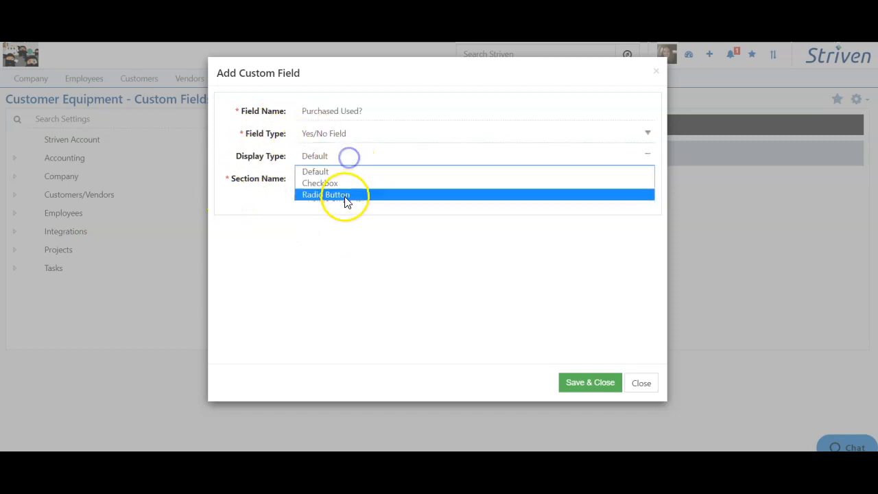
pyautogui.click(335, 159)
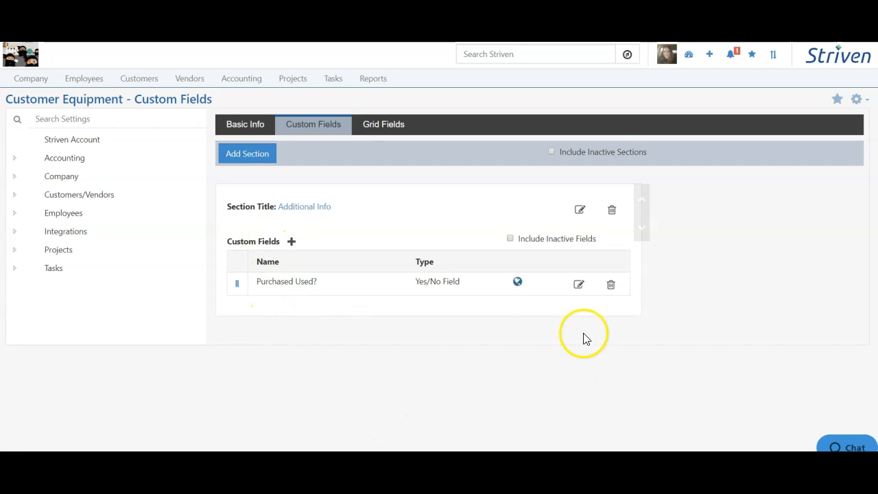
pyautogui.moveTo(518, 283)
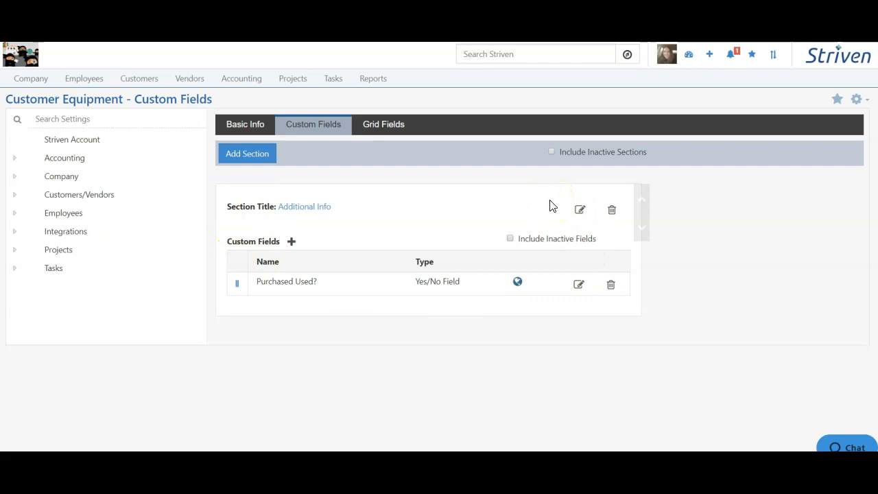
# Step: Add every available field, from Account to the Purchased Used? custom field, to the asset type's grid fields, and save and close the type
pyautogui.click(388, 132)
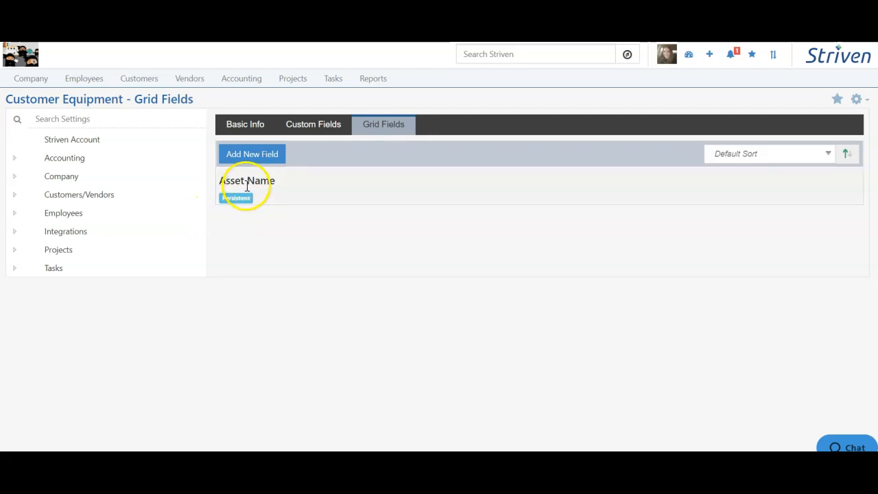
pyautogui.click(244, 157)
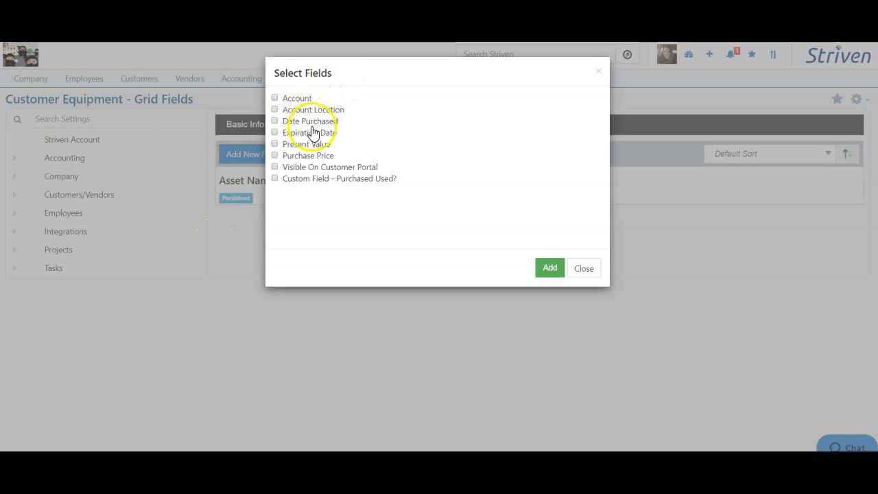
pyautogui.click(296, 98)
pyautogui.click(297, 112)
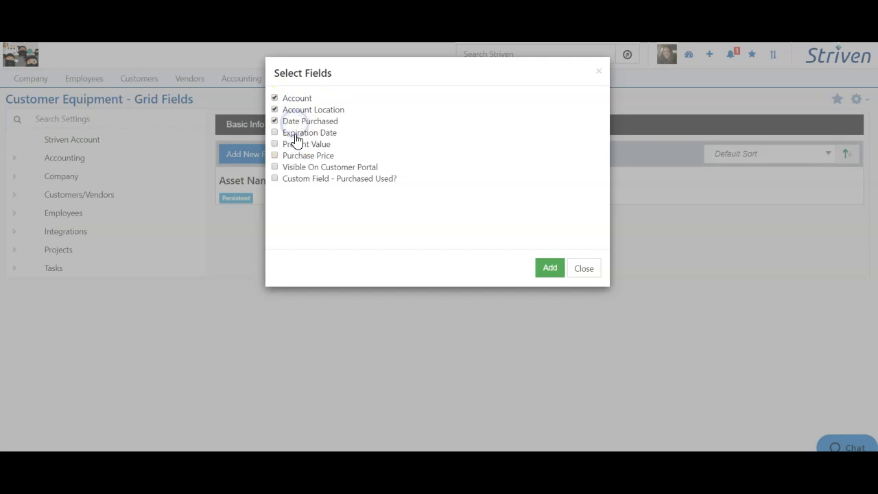
pyautogui.click(309, 145)
pyautogui.click(295, 167)
pyautogui.click(304, 180)
pyautogui.click(550, 268)
pyautogui.scroll(-1, 254, 236)
pyautogui.moveTo(233, 237)
pyautogui.mouseDown()
pyautogui.moveTo(222, 171)
pyautogui.moveTo(215, 298)
pyautogui.moveTo(233, 231)
pyautogui.mouseUp()
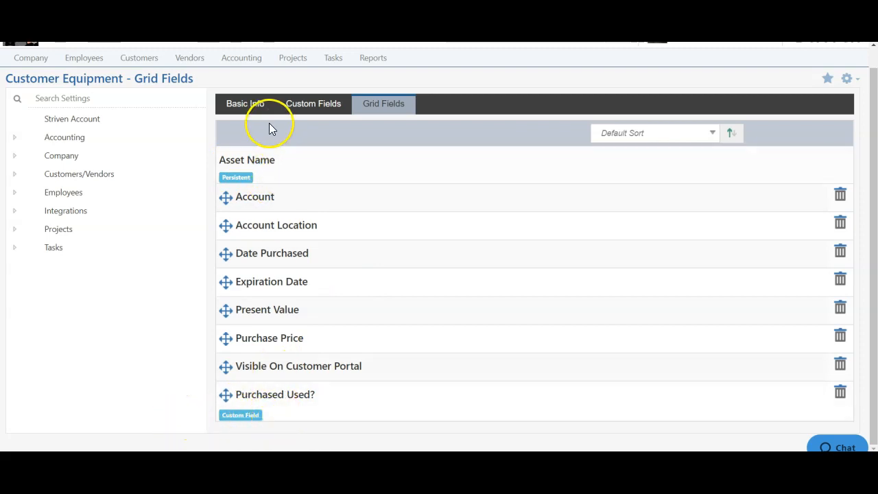
pyautogui.click(245, 105)
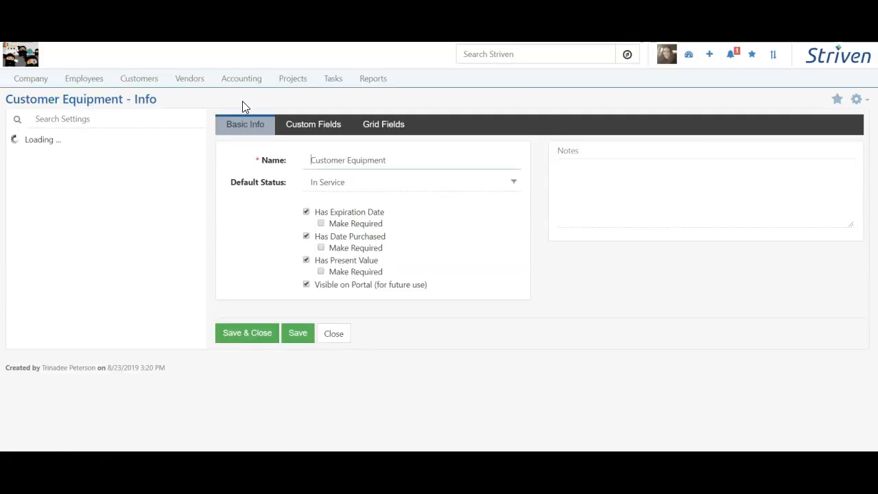
pyautogui.click(243, 341)
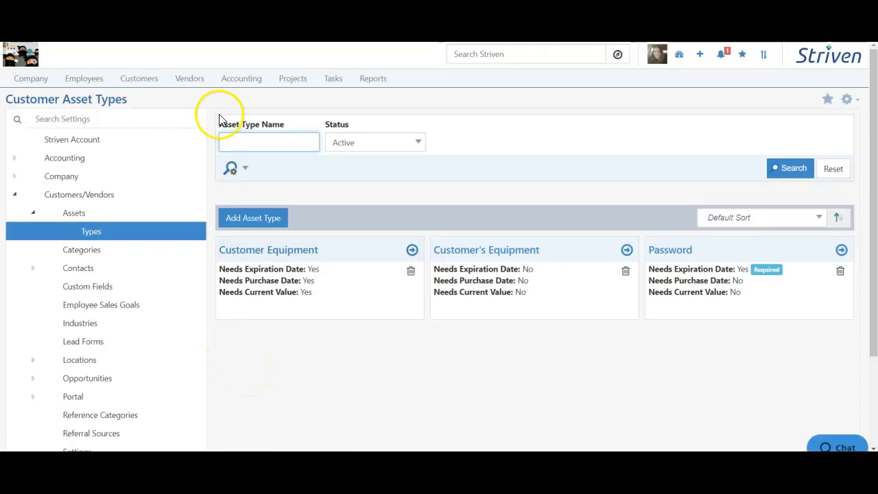
# Step: Open the Assets page of the customer Betty's Bakery from the customer list
pyautogui.click(153, 82)
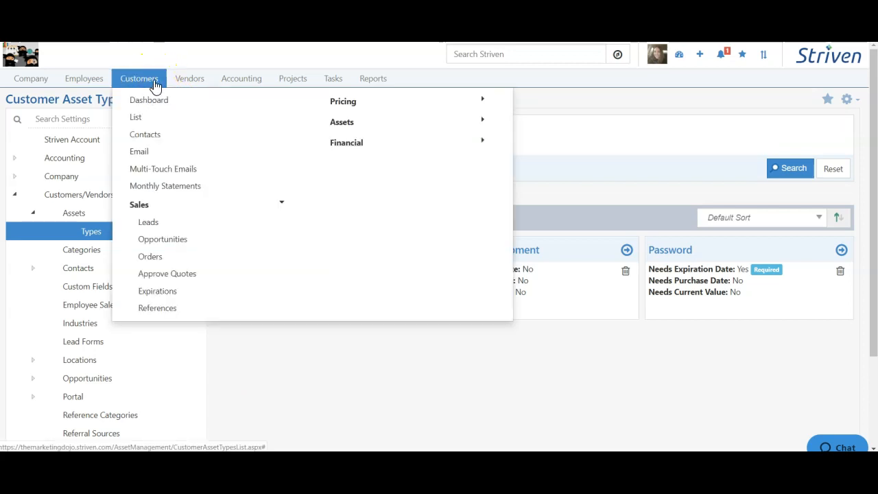
pyautogui.click(136, 117)
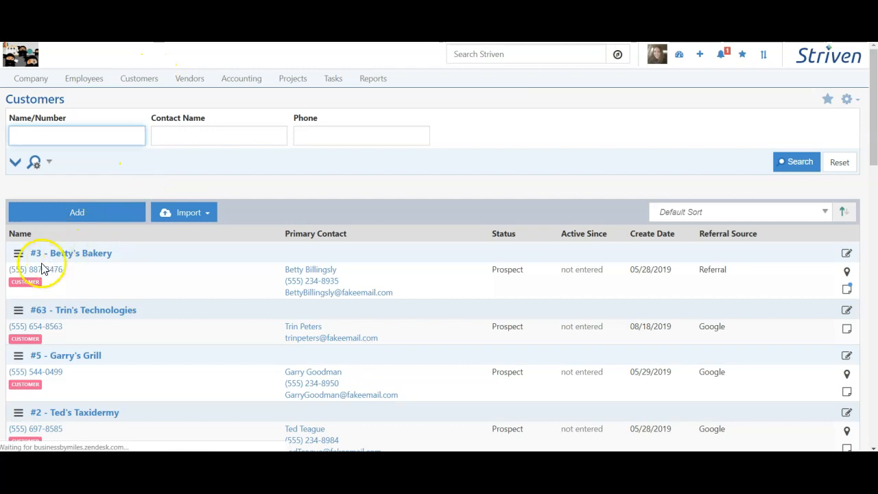
pyautogui.click(72, 260)
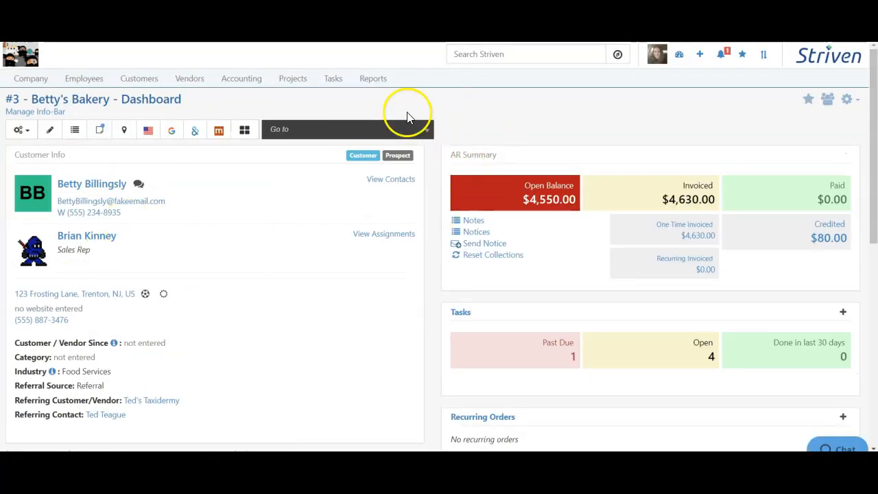
pyautogui.click(275, 134)
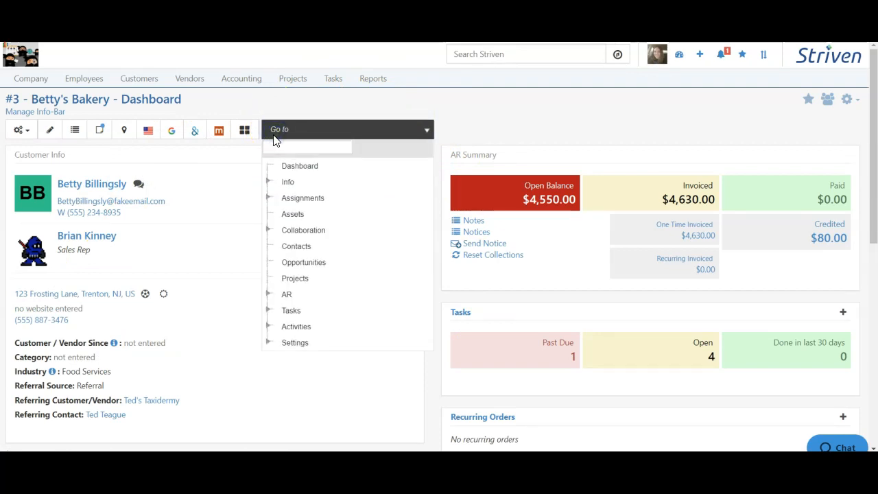
pyautogui.click(292, 214)
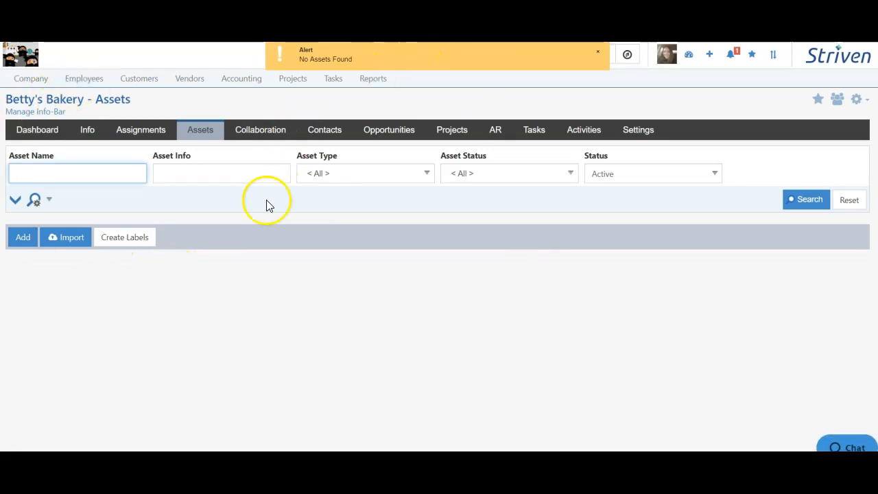
# Step: Start a new asset for Betty's Bakery with type Customer Equipment, name Workstation and location Primary Location
pyautogui.click(23, 243)
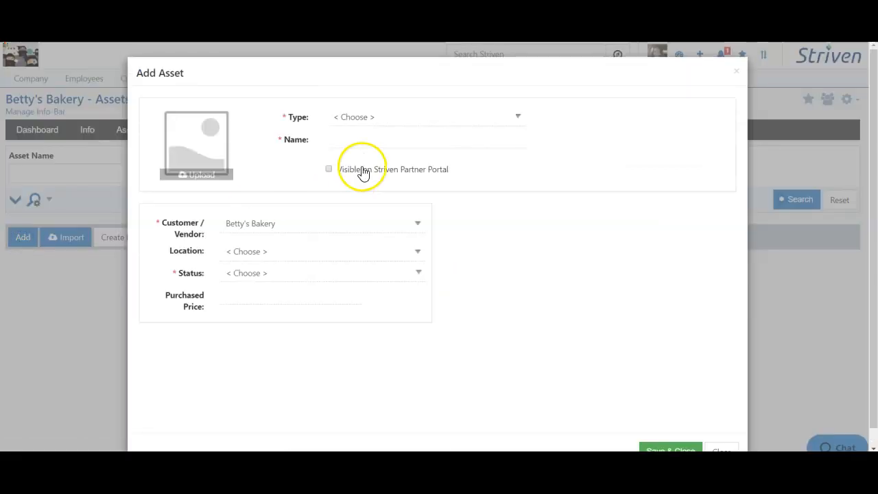
pyautogui.click(377, 123)
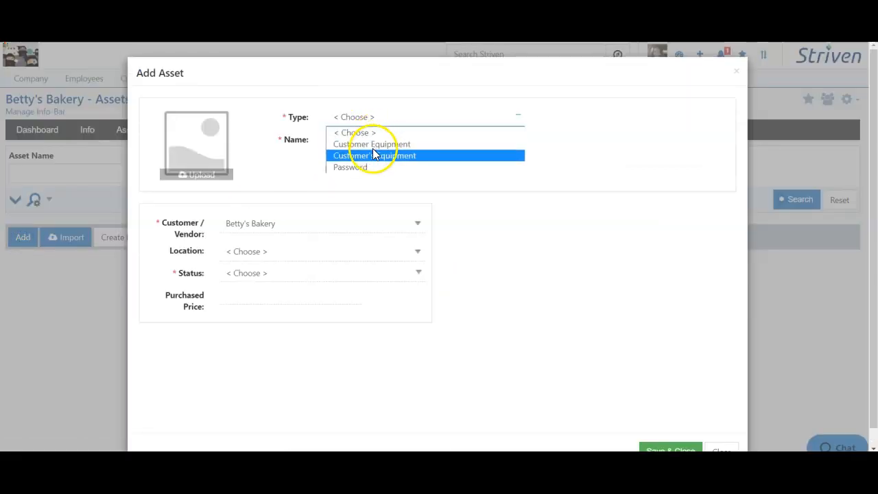
pyautogui.click(344, 157)
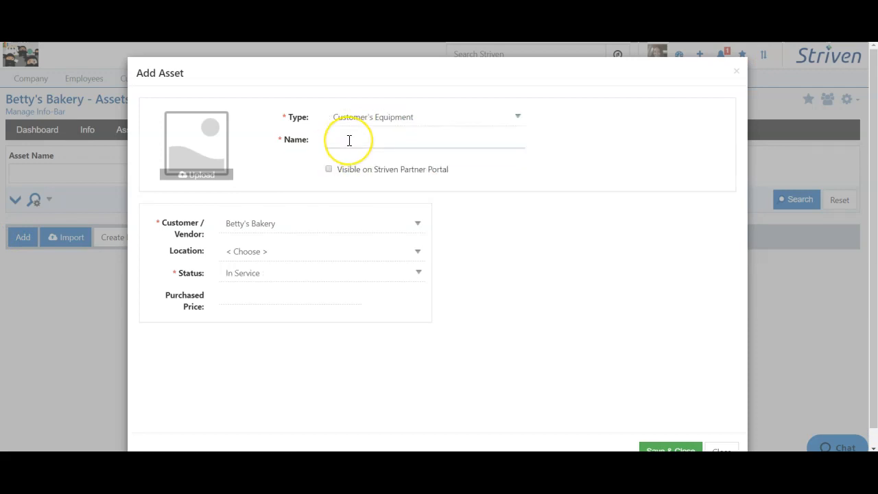
pyautogui.click(350, 116)
pyautogui.click(352, 144)
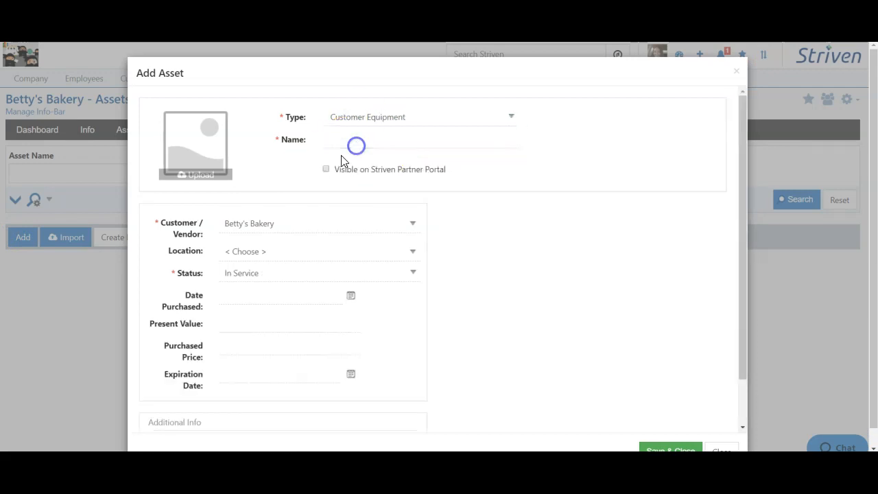
pyautogui.click(351, 139)
pyautogui.click(559, 133)
pyautogui.click(510, 140)
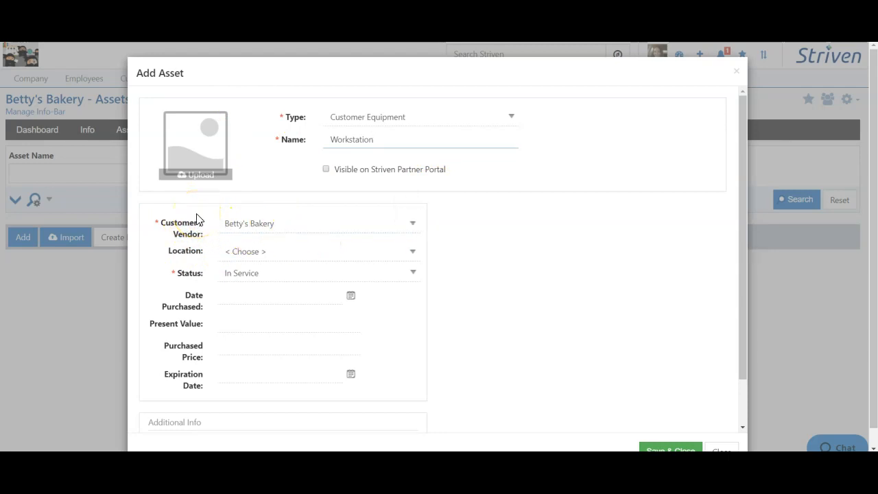
pyautogui.click(224, 256)
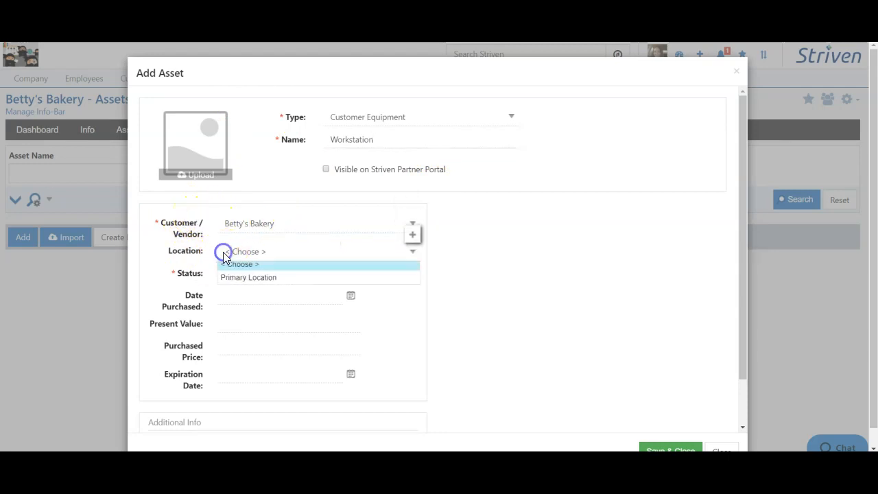
pyautogui.click(239, 287)
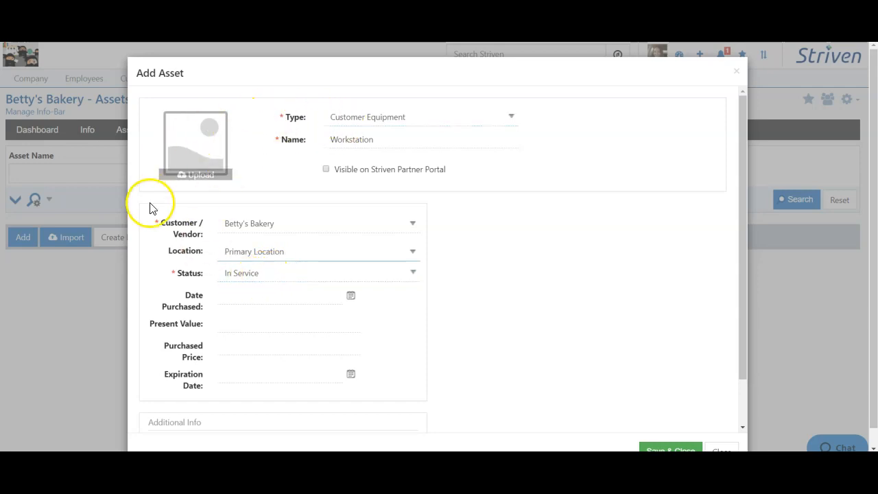
# Step: Set the Workstation asset's date purchased to 05/27/2019, present value to $1,000.00 and purchased price to $3,499.99
pyautogui.click(351, 296)
pyautogui.click(233, 332)
pyautogui.click(249, 374)
pyautogui.click(233, 324)
pyautogui.click(235, 366)
pyautogui.click(451, 348)
pyautogui.click(249, 342)
pyautogui.click(242, 411)
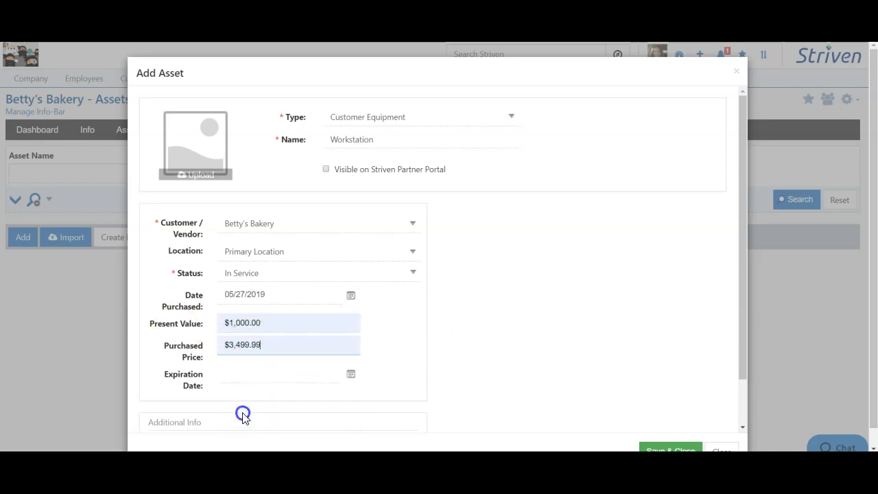
# Step: Set the Workstation asset's expiration date to 12/31/2019
pyautogui.click(350, 375)
pyautogui.click(315, 248)
pyautogui.click(267, 354)
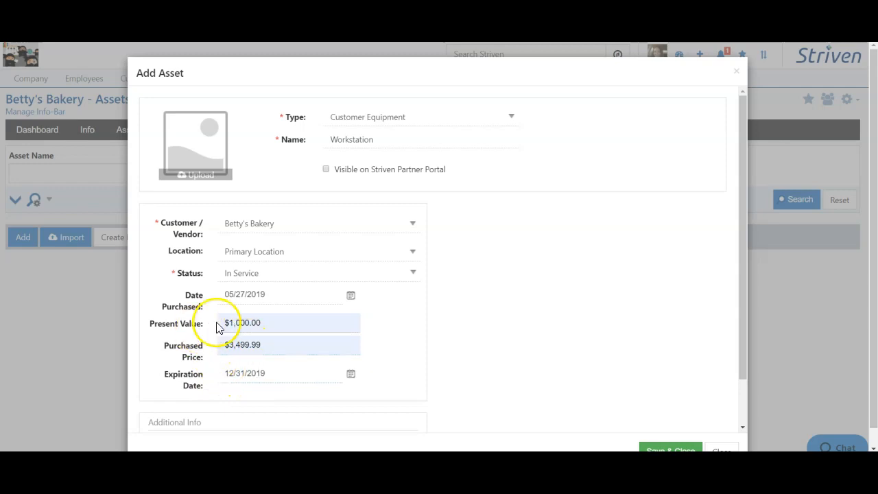
pyautogui.click(584, 327)
# Step: Mark the Workstation asset as Purchased Used? in Additional Info, and save and close it
pyautogui.scroll(-1, 584, 325)
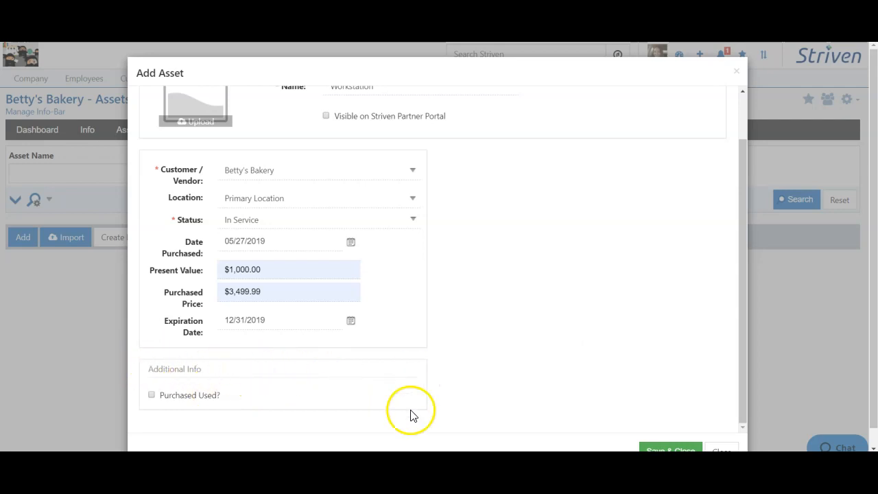
pyautogui.click(183, 392)
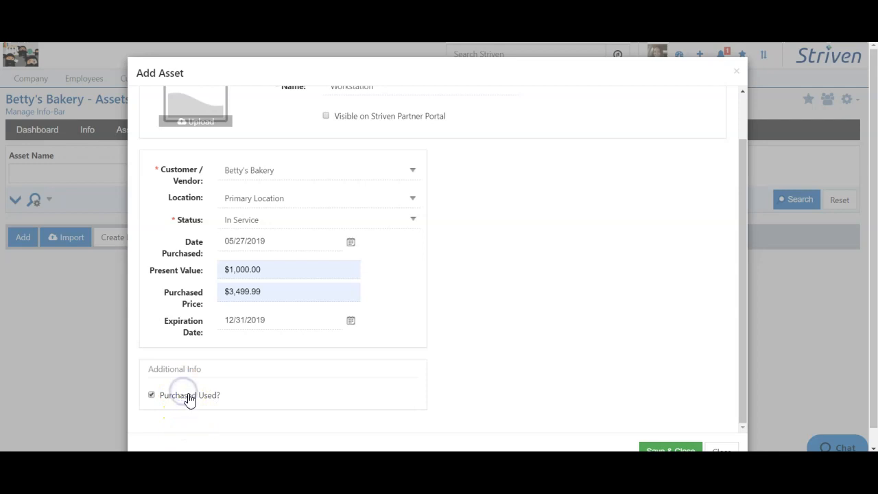
pyautogui.scroll(2, 559, 245)
pyautogui.scroll(-2, 584, 304)
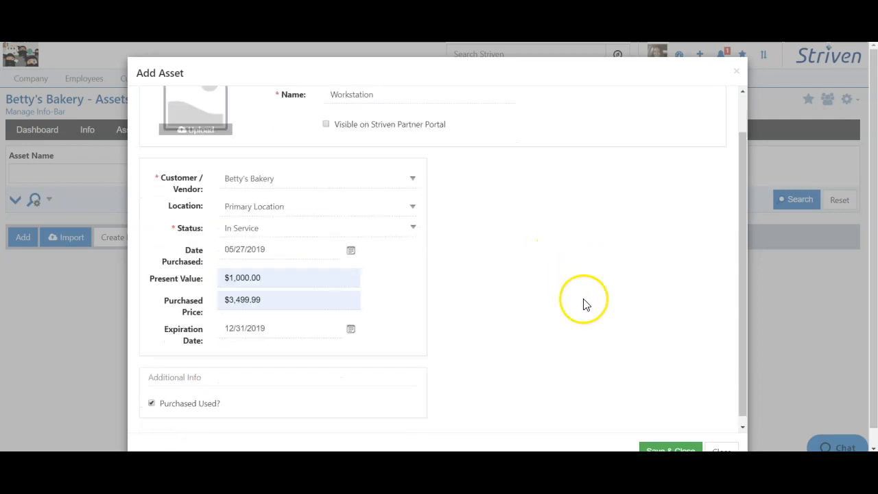
pyautogui.click(678, 450)
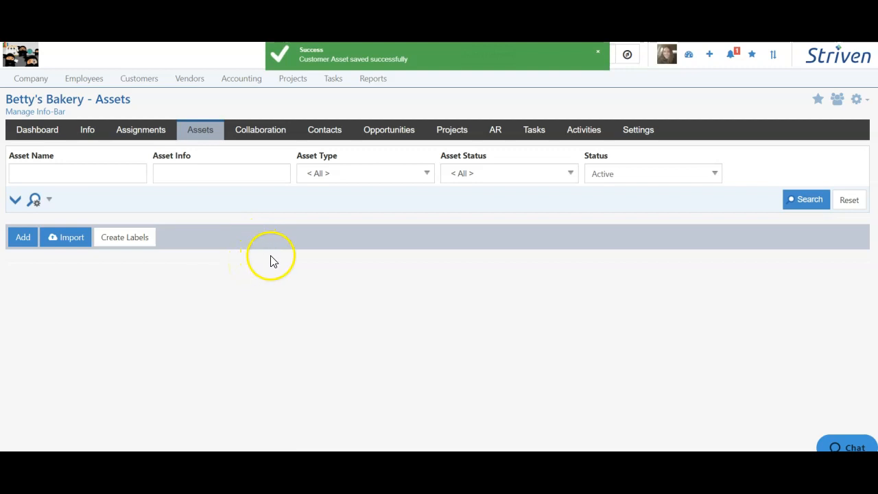
# Step: Search Betty's Bakery's assets and review the saved field values on the Workstation record
pyautogui.click(813, 200)
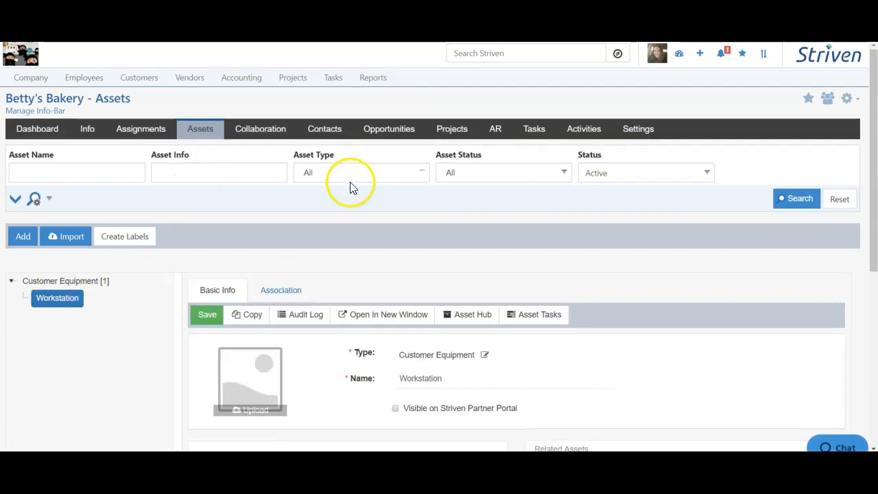
pyautogui.scroll(-3, 442, 323)
pyautogui.scroll(-3, 441, 322)
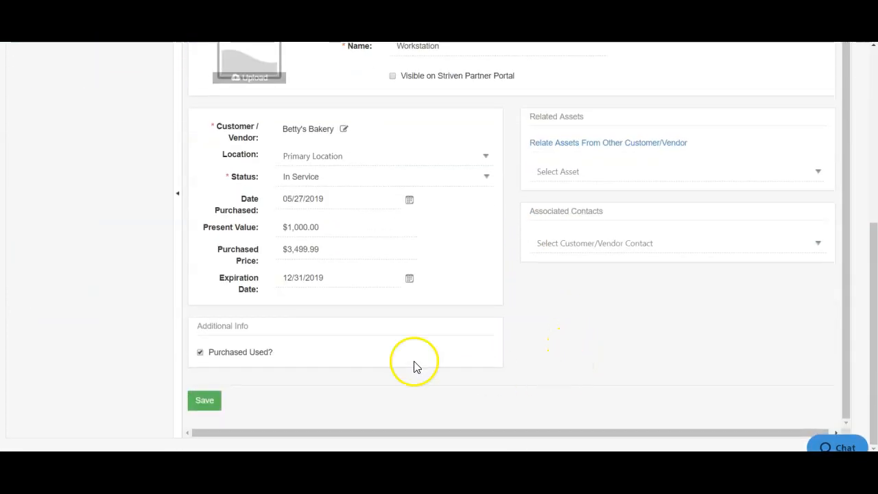
pyautogui.scroll(5, 586, 408)
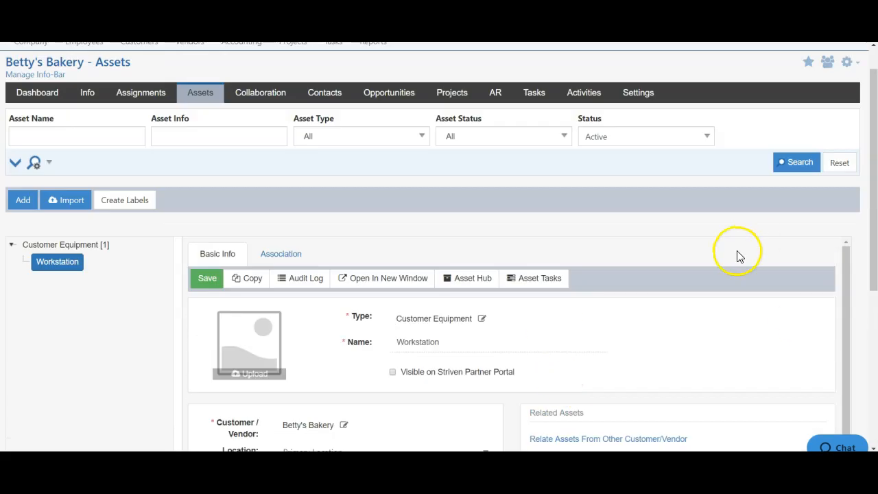
pyautogui.scroll(1, 722, 276)
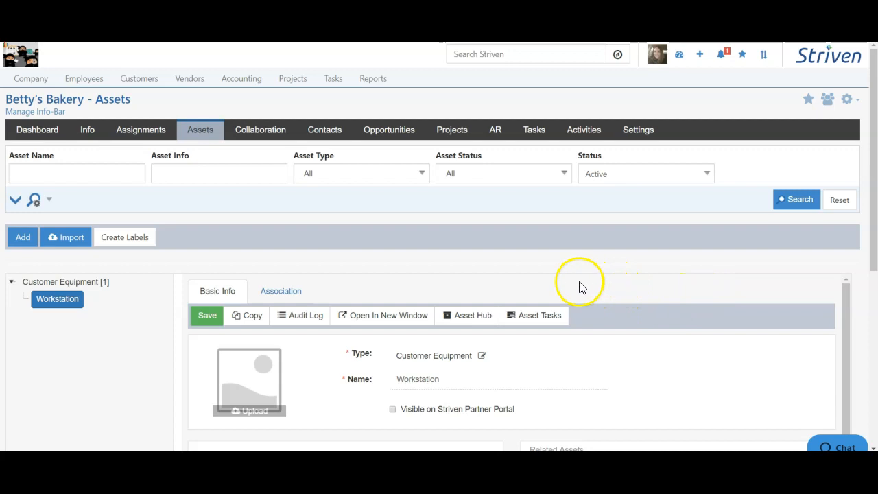
# Step: Open the asset list covering all customers and load its active assets
pyautogui.click(140, 80)
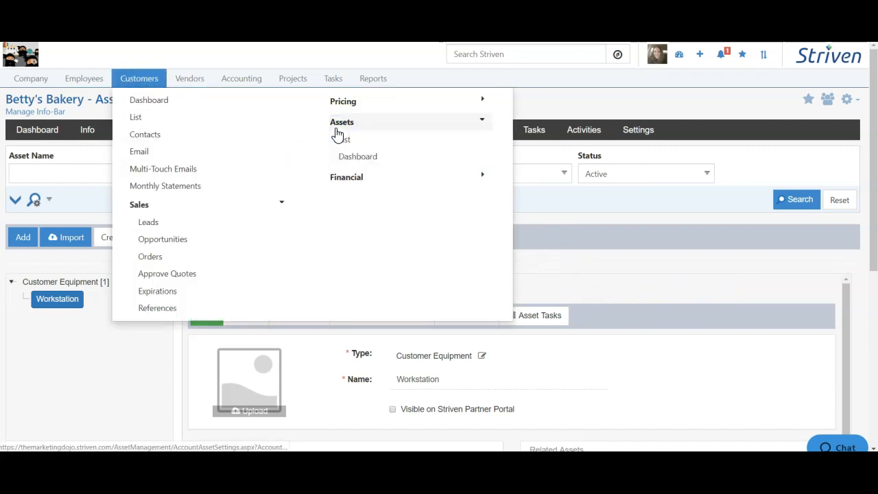
pyautogui.click(380, 146)
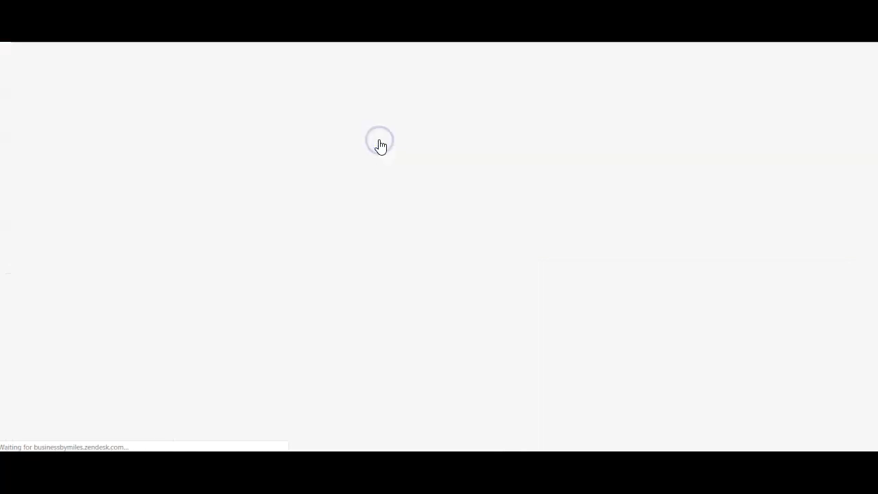
pyautogui.click(798, 163)
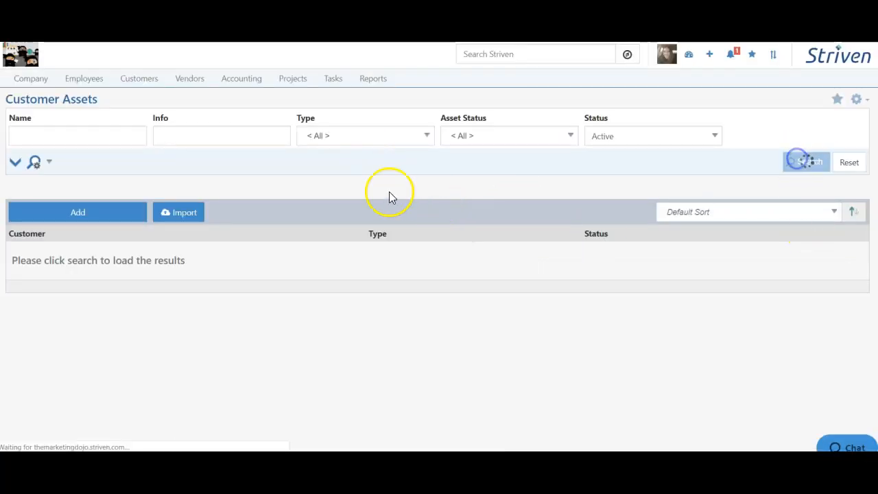
pyautogui.scroll(-1, 329, 206)
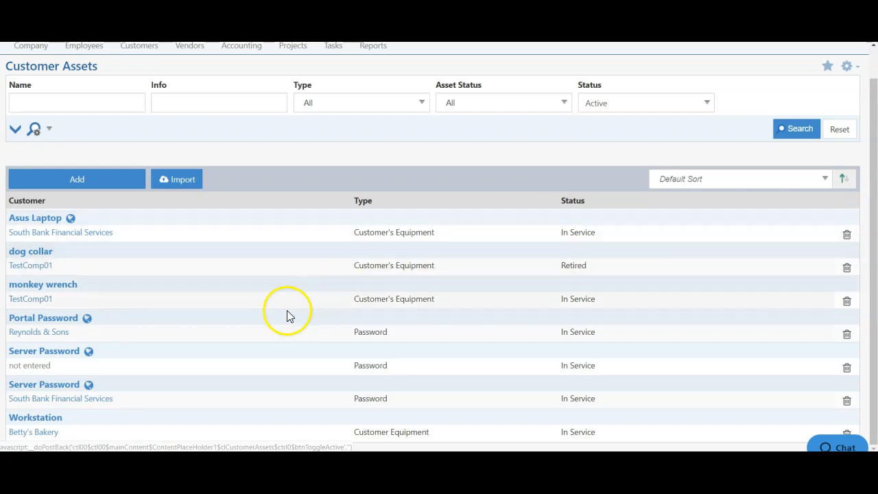
# Step: Start a new customer asset of type Customer Equipment named Workstation 2
pyautogui.click(74, 181)
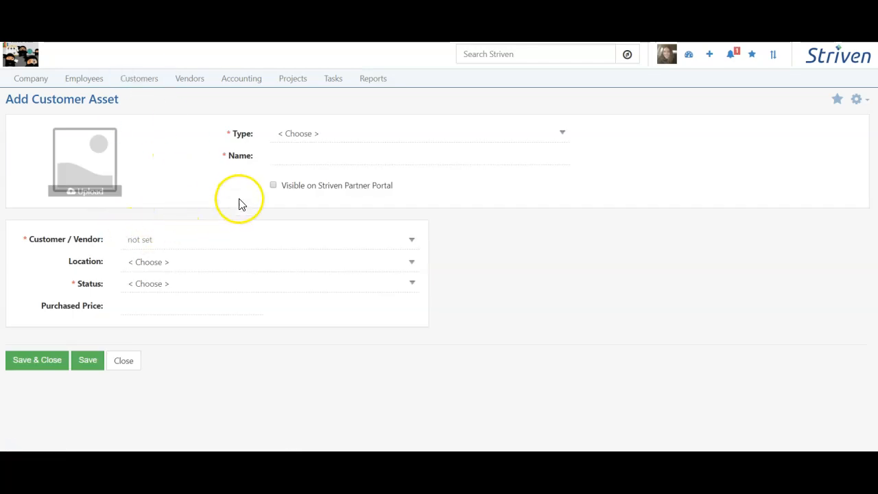
pyautogui.click(327, 139)
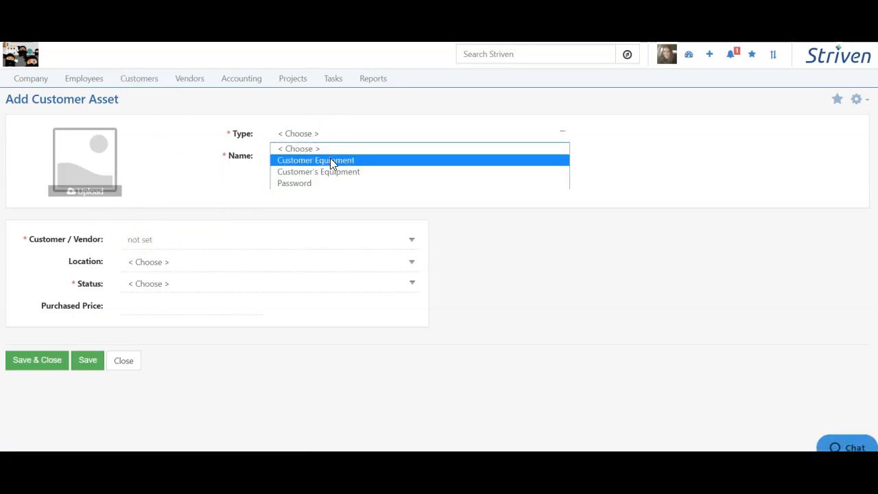
pyautogui.click(332, 162)
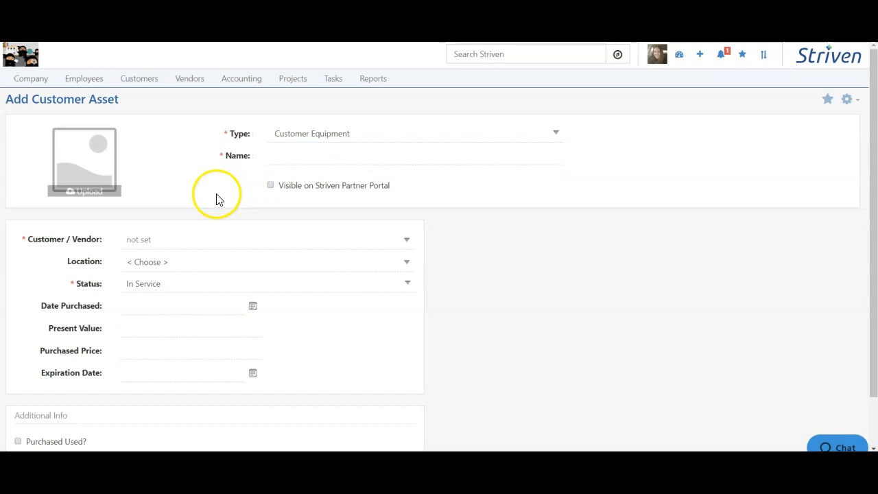
pyautogui.click(303, 160)
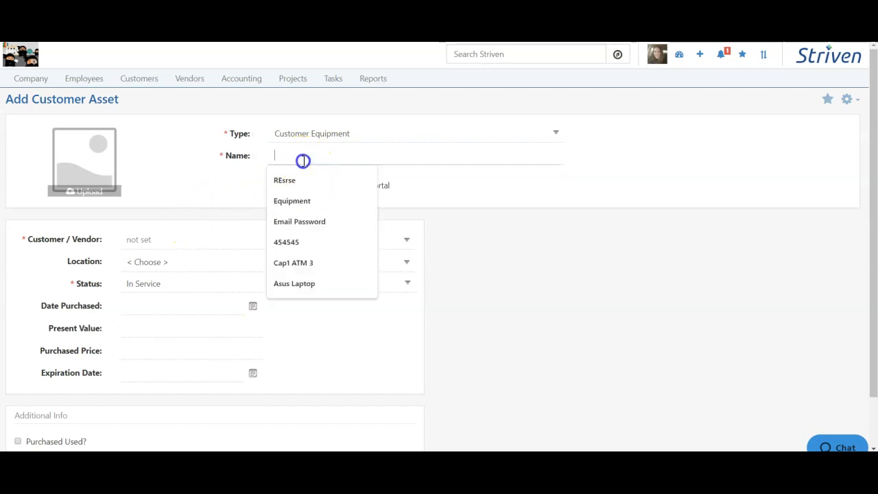
pyautogui.write('Workstation 2')
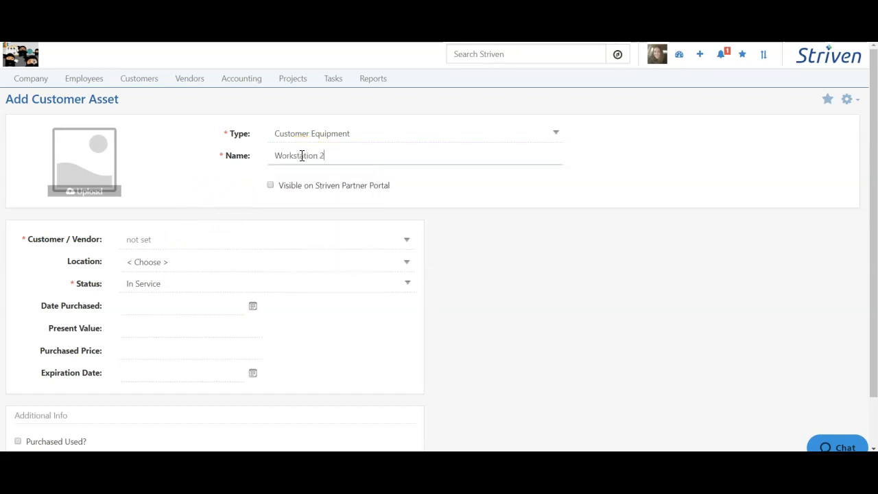
pyautogui.scroll(-2, 63, 260)
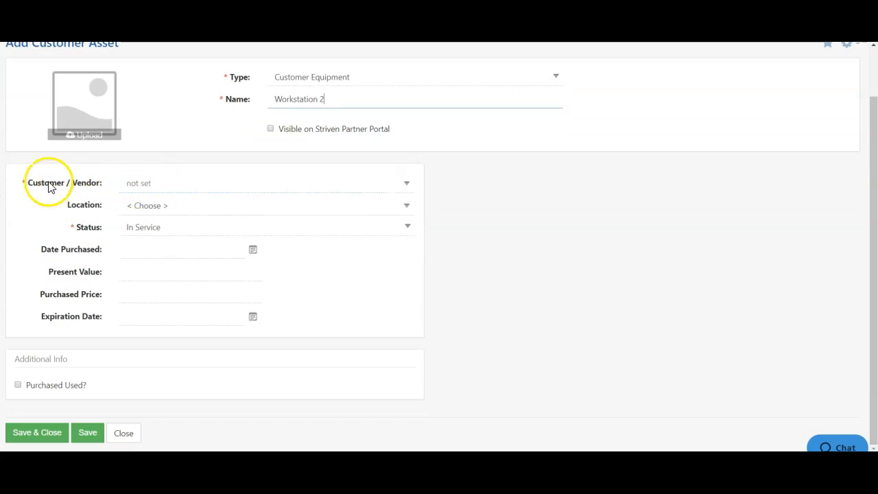
# Step: Assign Workstation 2 to the customer Betty's Bakery at Primary Location
pyautogui.click(162, 181)
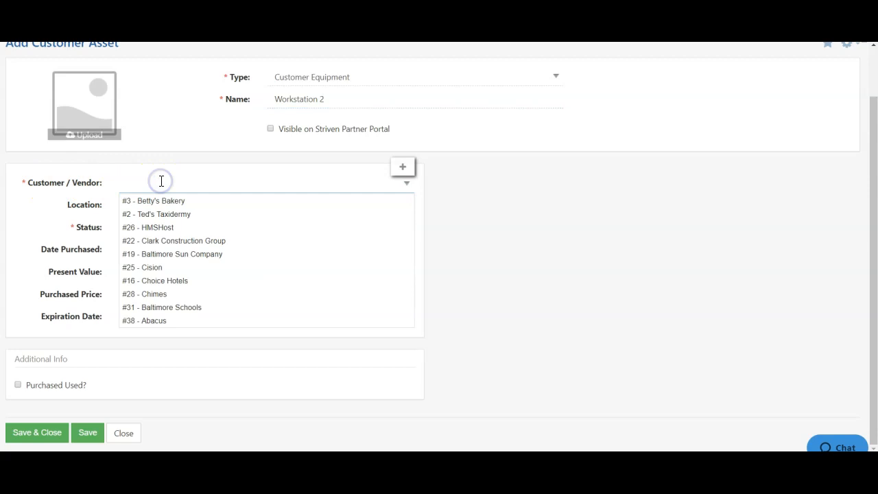
pyautogui.click(136, 204)
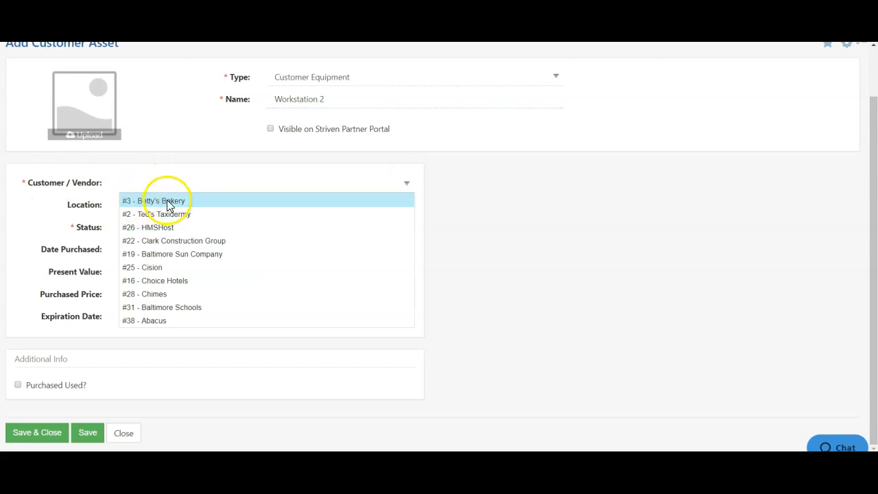
pyautogui.click(147, 209)
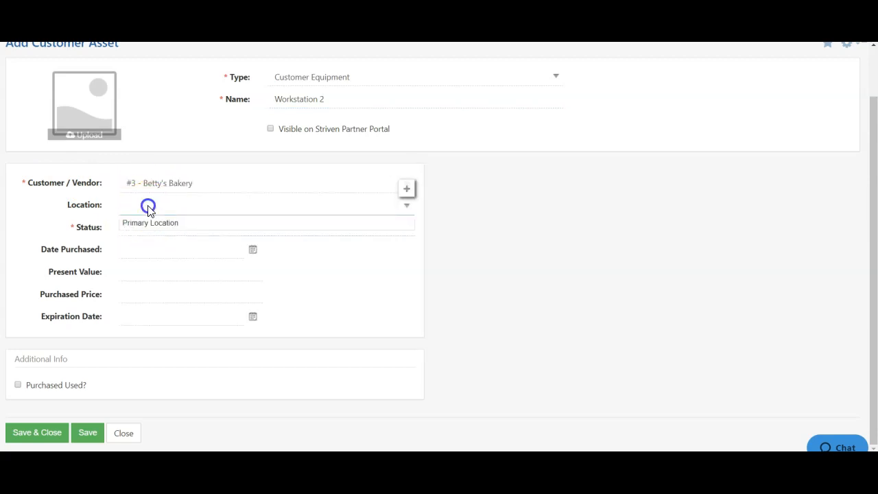
pyautogui.click(152, 237)
pyautogui.click(151, 236)
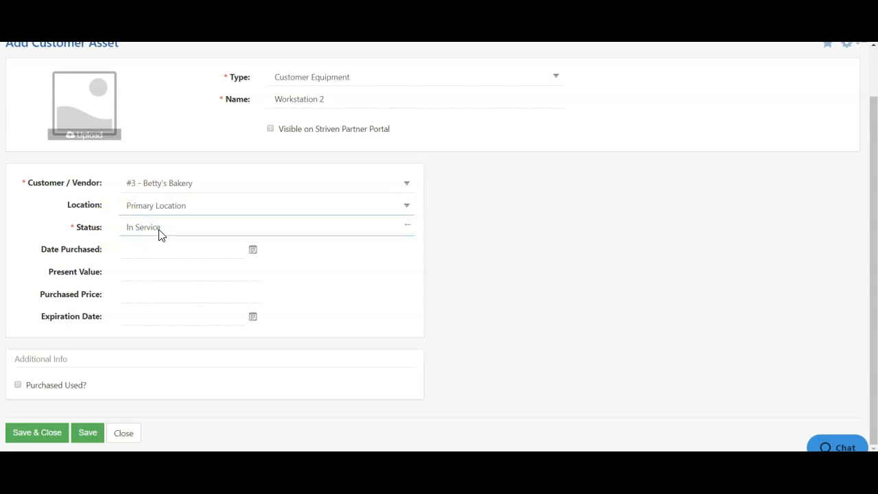
# Step: Set Workstation 2's date purchased to 05/28/2019, present value to $900.00 and purchased price to $1,000.00
pyautogui.click(251, 251)
pyautogui.click(138, 286)
pyautogui.click(138, 286)
pyautogui.click(170, 327)
pyautogui.click(251, 278)
pyautogui.click(176, 337)
pyautogui.click(161, 295)
pyautogui.write('1000')
# Step: Set Workstation 2's expiration date to 4/2/2020, save and close it, and check the customer asset list
pyautogui.click(253, 316)
pyautogui.click(218, 196)
pyautogui.click(198, 229)
pyautogui.rightClick(38, 430)
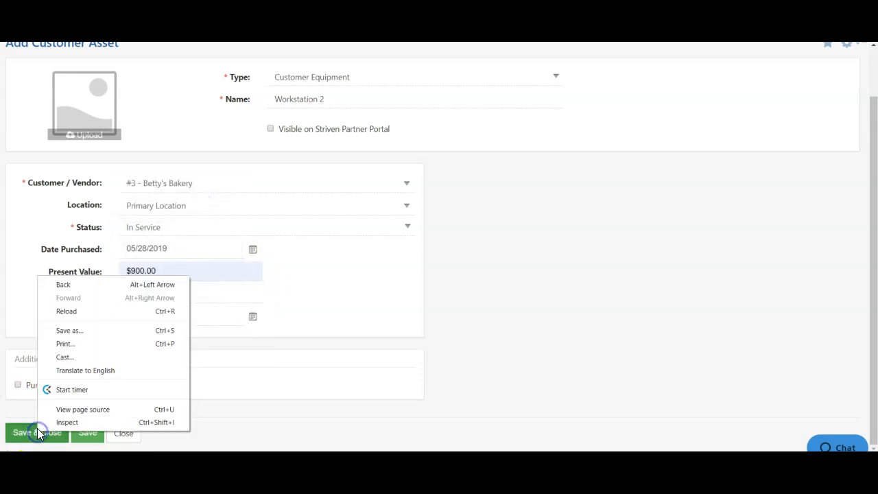
pyautogui.click(25, 434)
pyautogui.scroll(-1, 117, 347)
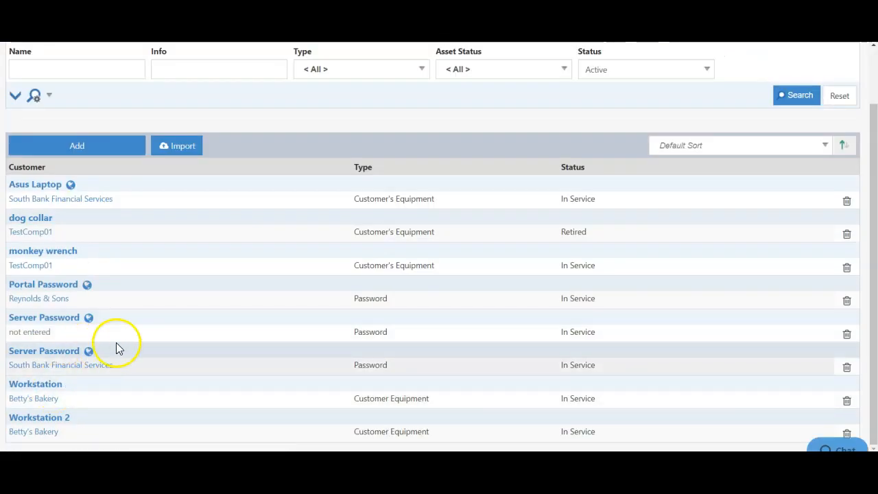
pyautogui.scroll(1, 137, 326)
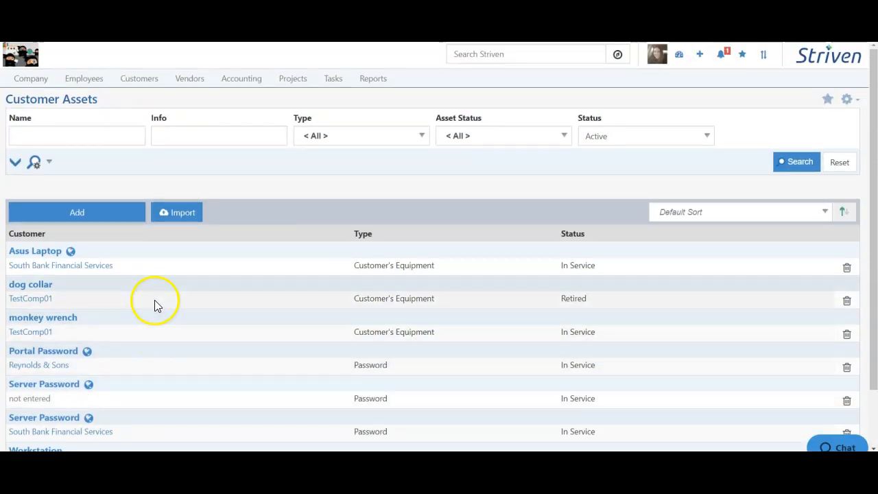
# Step: Open Betty's Bakery's Assets page from the customer list and review the Customer Equipment grid
pyautogui.click(133, 80)
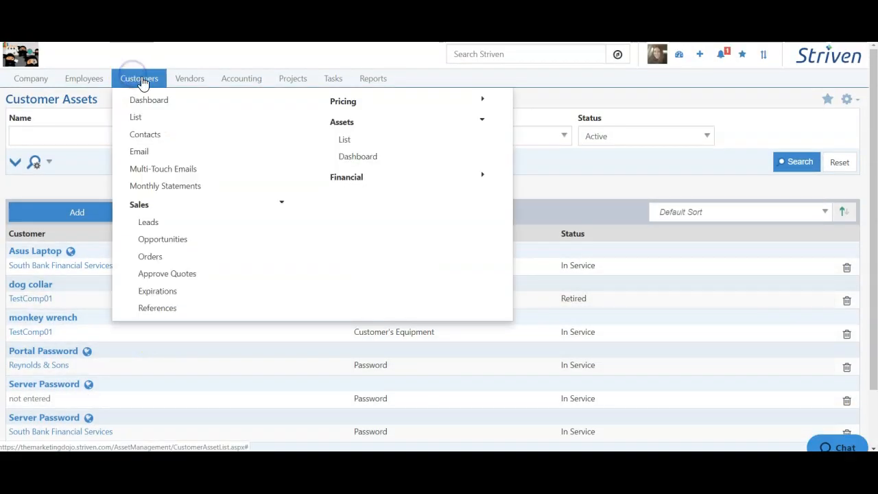
pyautogui.click(136, 117)
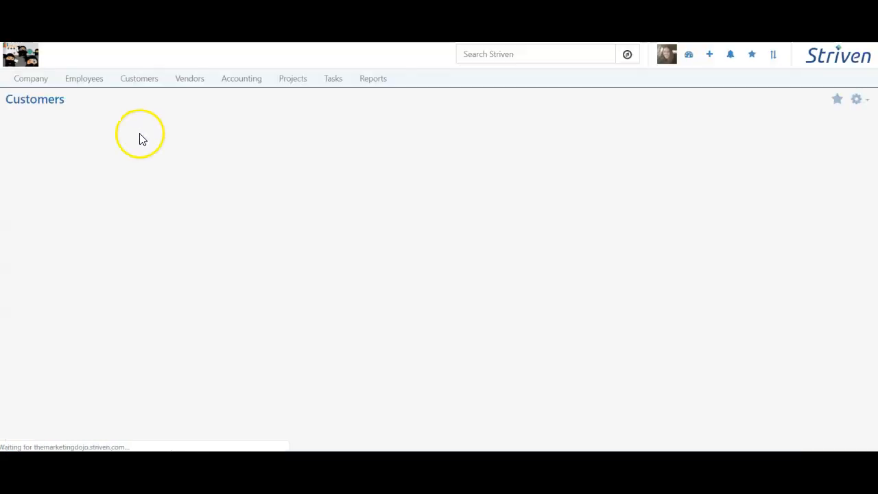
pyautogui.click(67, 253)
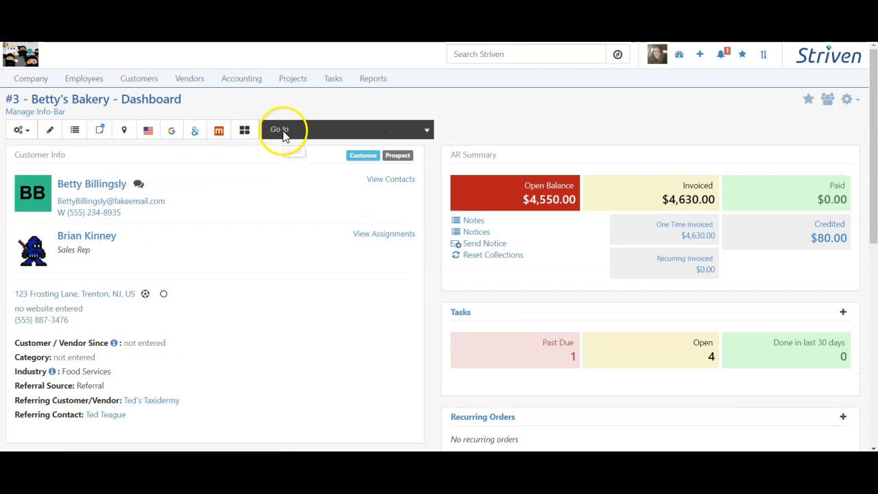
pyautogui.click(291, 130)
pyautogui.click(292, 216)
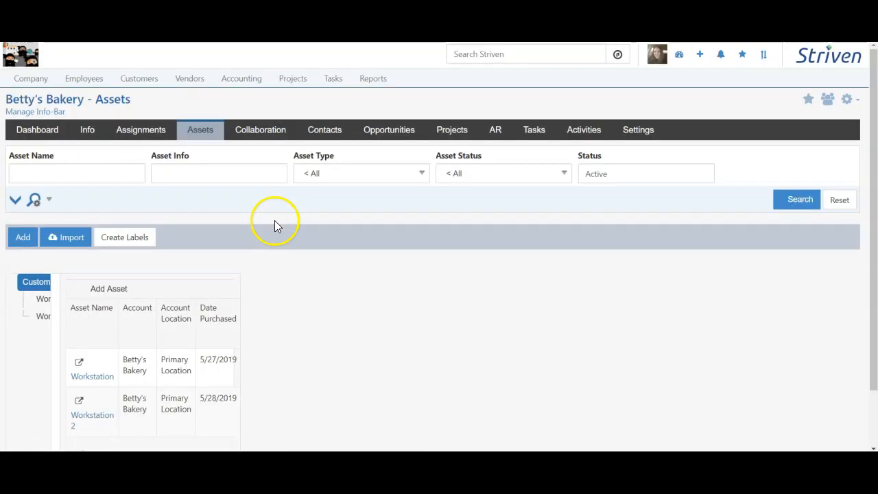
pyautogui.scroll(-2, 273, 223)
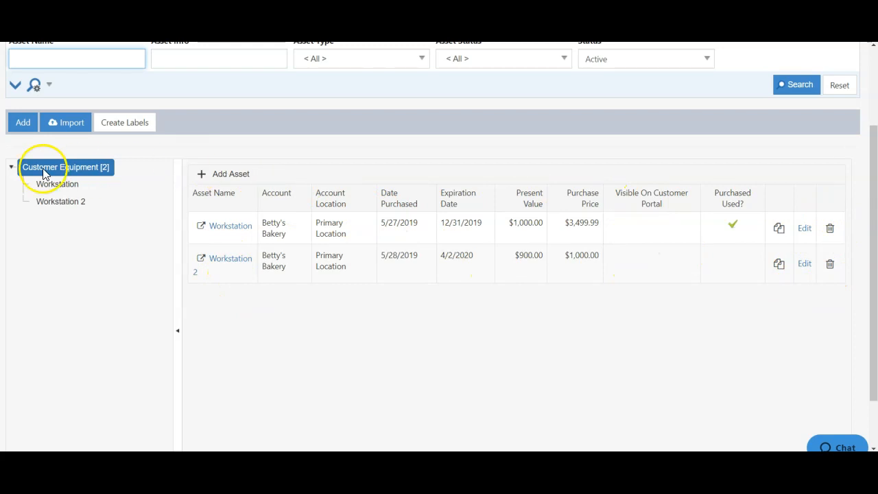
# Step: Open the Workstation asset's details, view its audit log and close the log
pyautogui.click(56, 186)
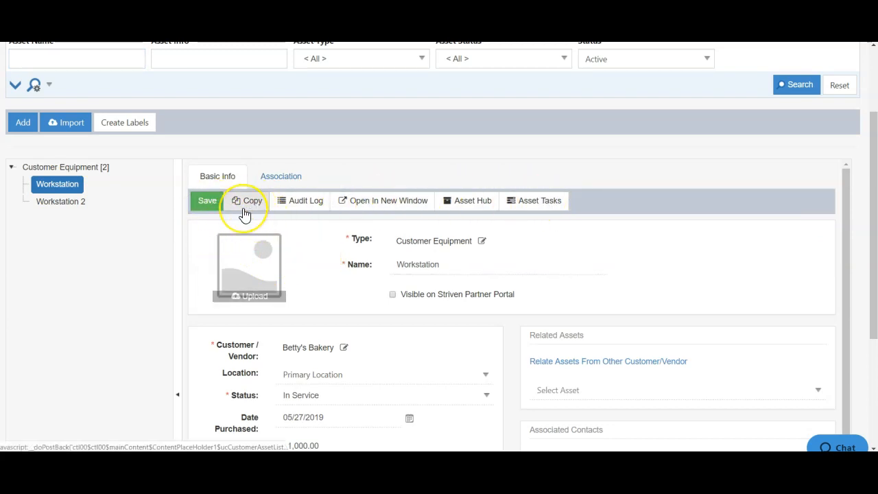
pyautogui.click(296, 211)
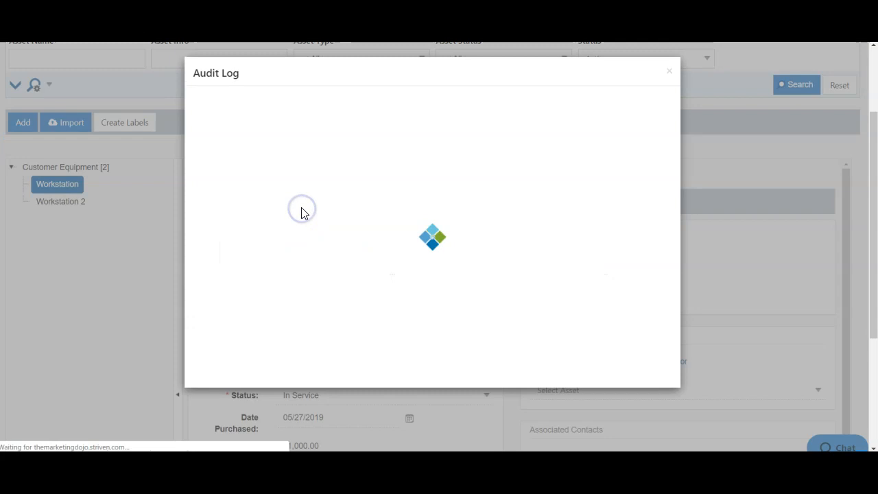
pyautogui.click(666, 72)
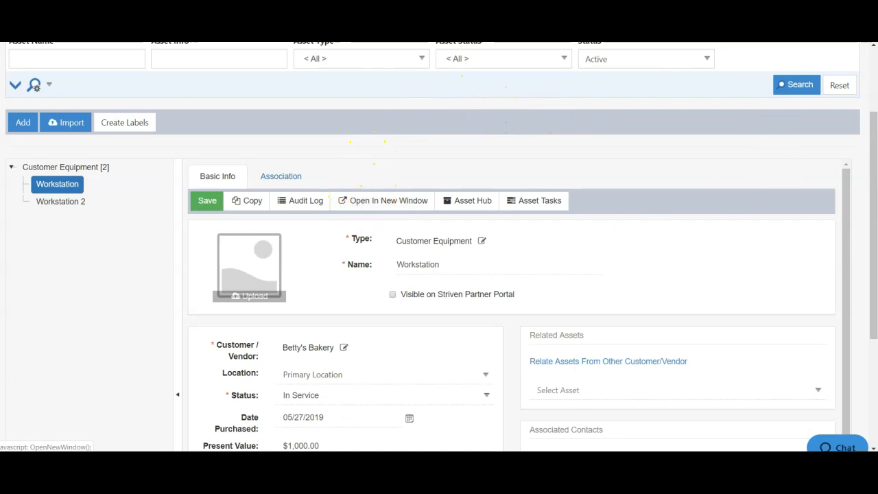
pyautogui.click(454, 206)
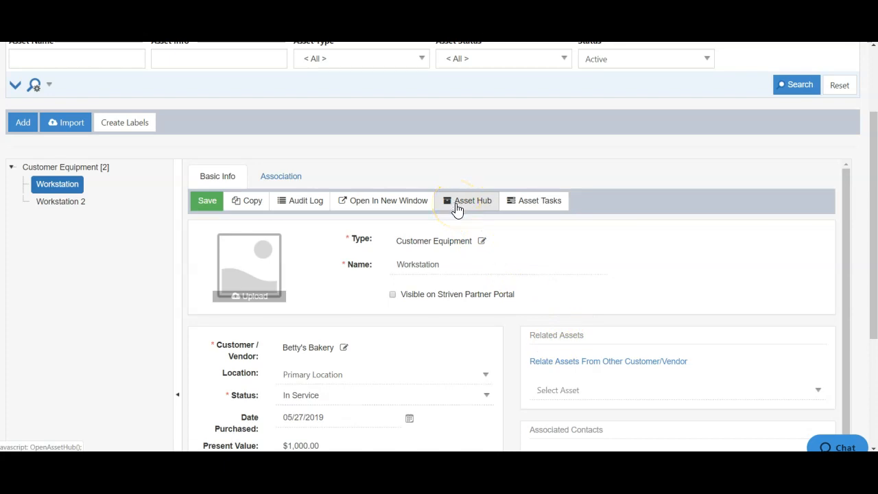
pyautogui.click(531, 206)
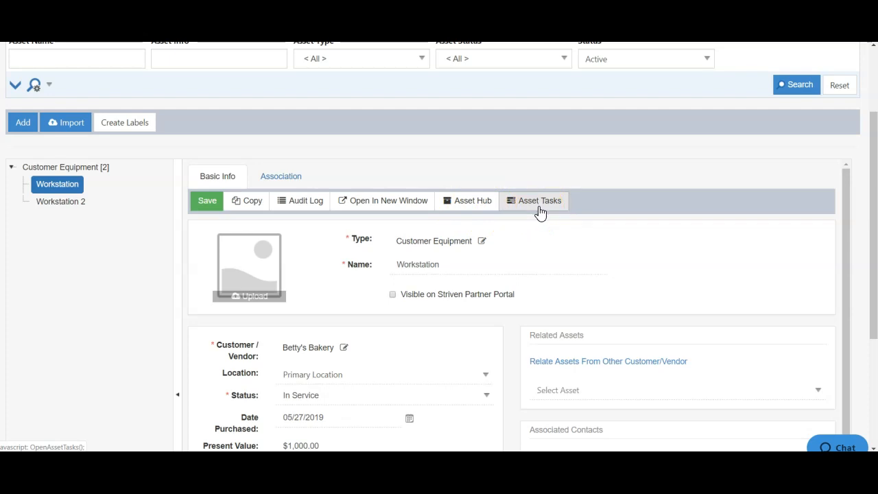
# Step: Add Workstation 2 - Customer Equipment as a related asset of the Workstation asset
pyautogui.scroll(-3, 504, 363)
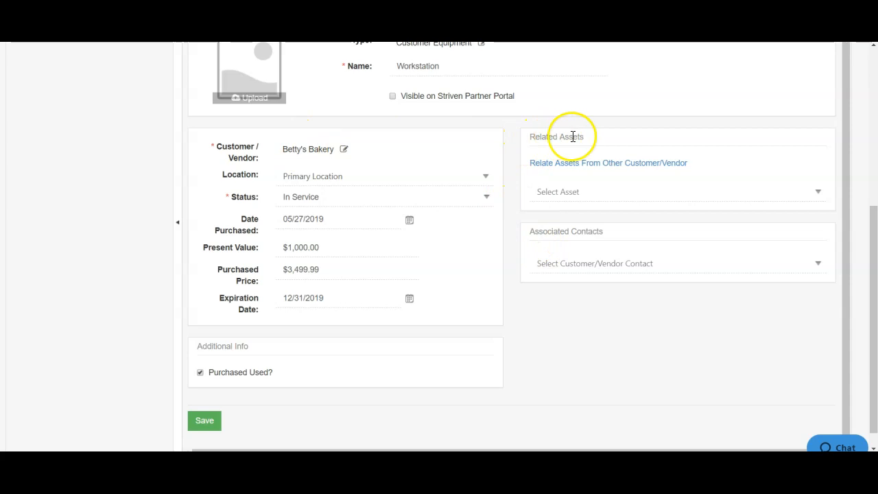
pyautogui.click(585, 187)
pyautogui.click(582, 189)
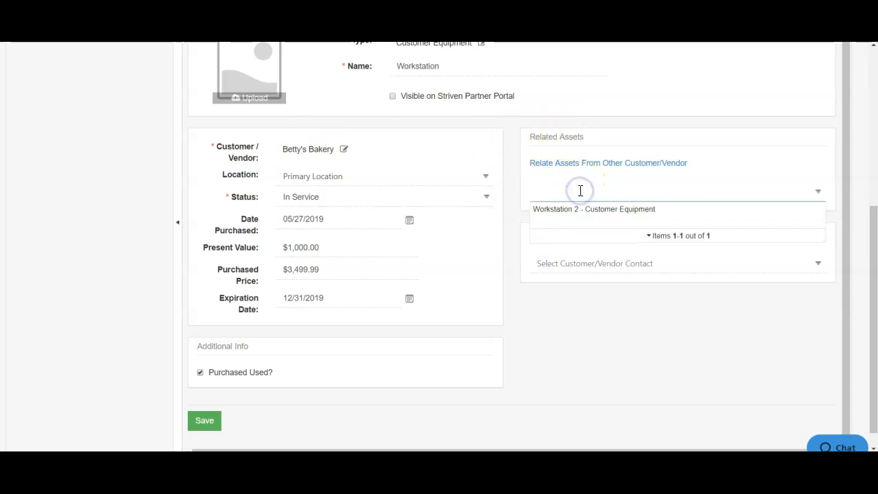
pyautogui.click(568, 212)
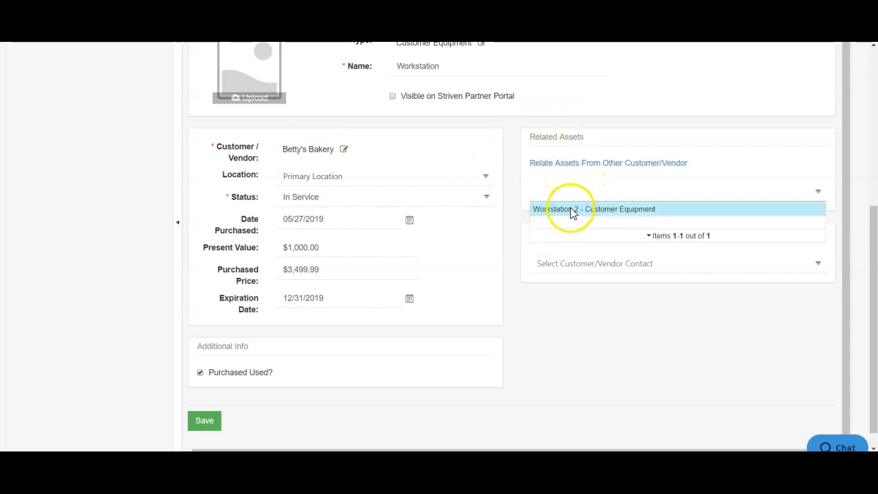
pyautogui.click(571, 211)
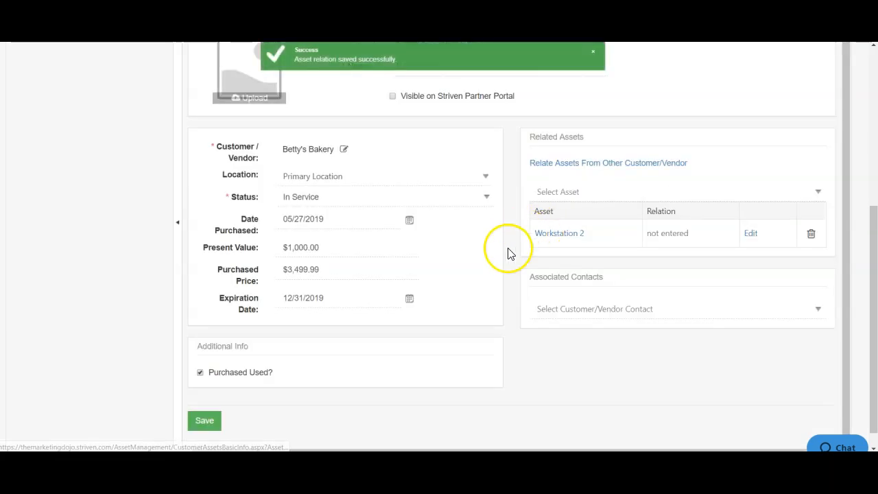
# Step: Set the relation of the related asset Workstation 2 to Replacement and update the entry
pyautogui.click(751, 258)
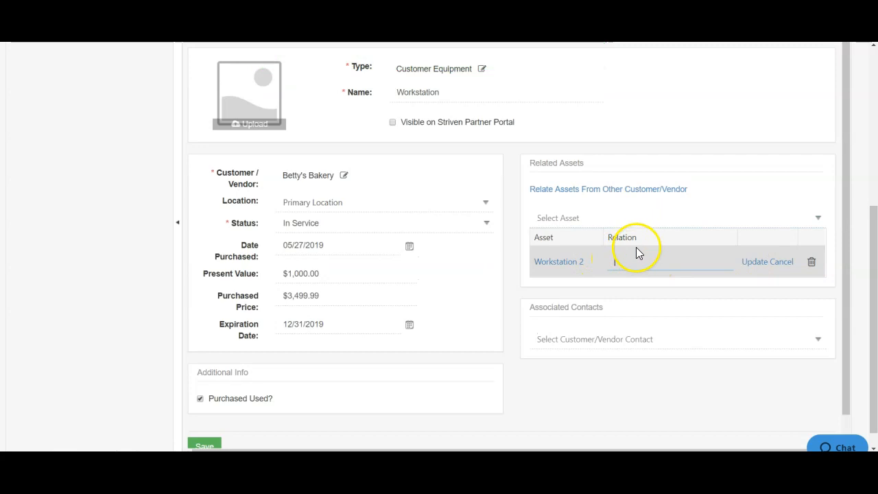
pyautogui.write('Replacement')
pyautogui.click(750, 265)
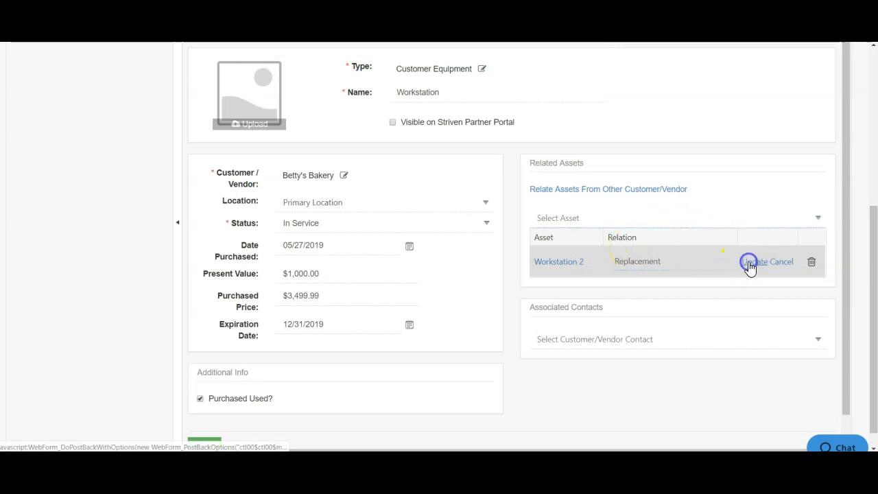
# Step: Associate the customer's Owner contact with the Workstation asset and save the asset
pyautogui.scroll(-1, 729, 298)
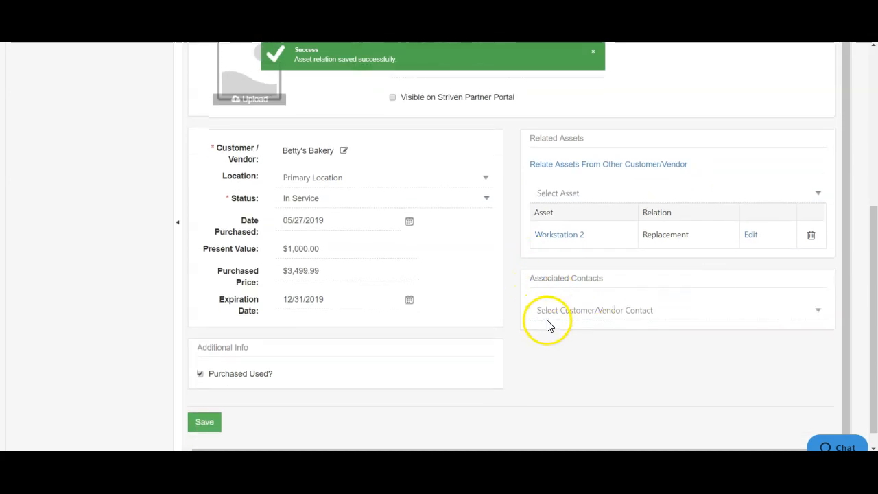
pyautogui.scroll(1, 549, 322)
pyautogui.scroll(-1, 575, 364)
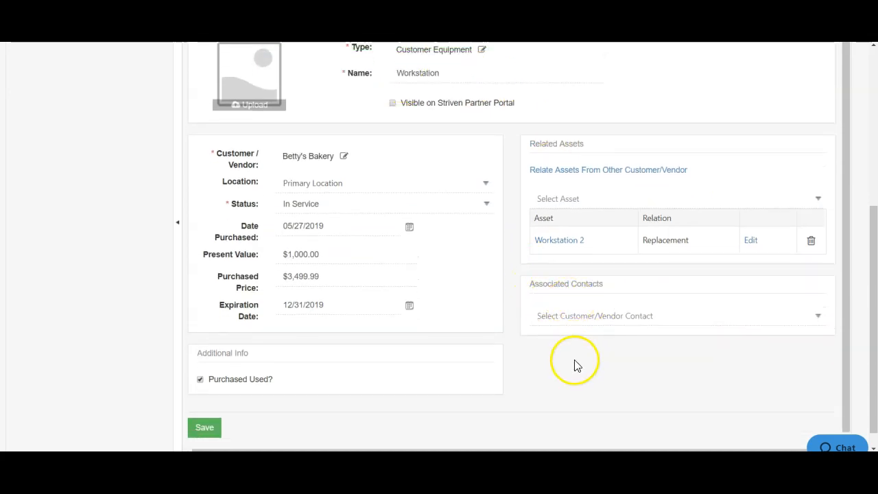
pyautogui.click(569, 308)
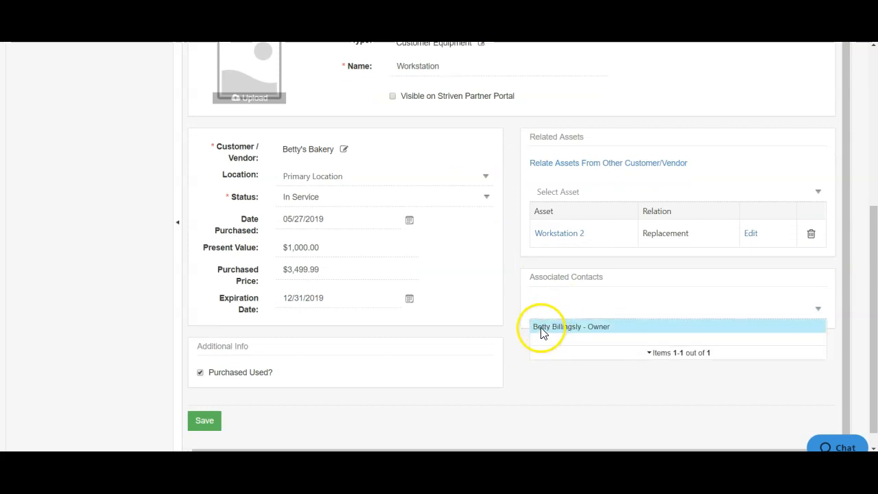
pyautogui.click(542, 328)
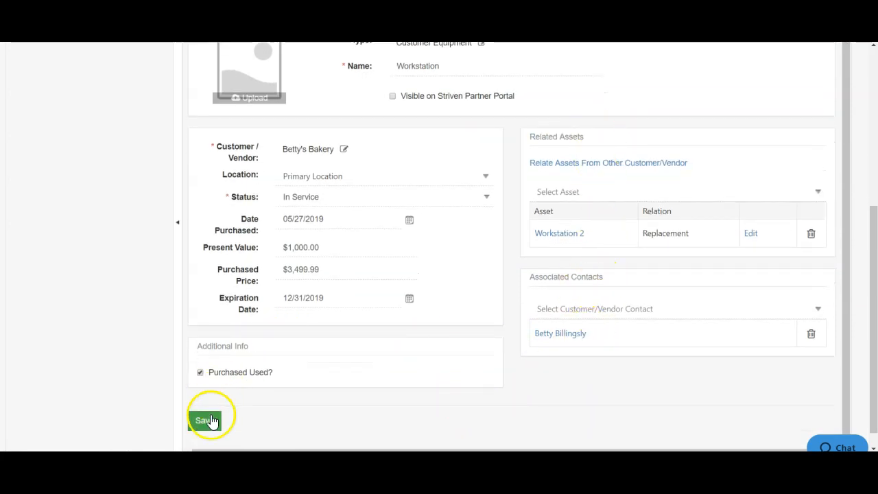
pyautogui.click(206, 422)
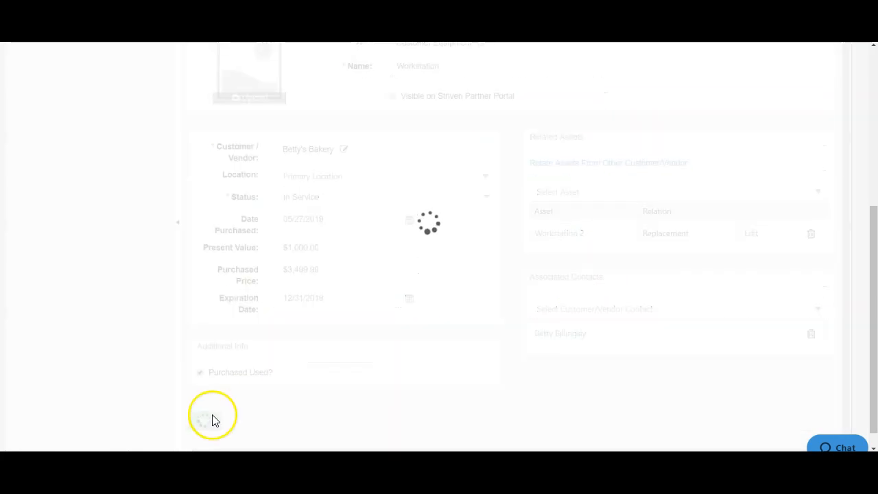
pyautogui.scroll(-2, 415, 234)
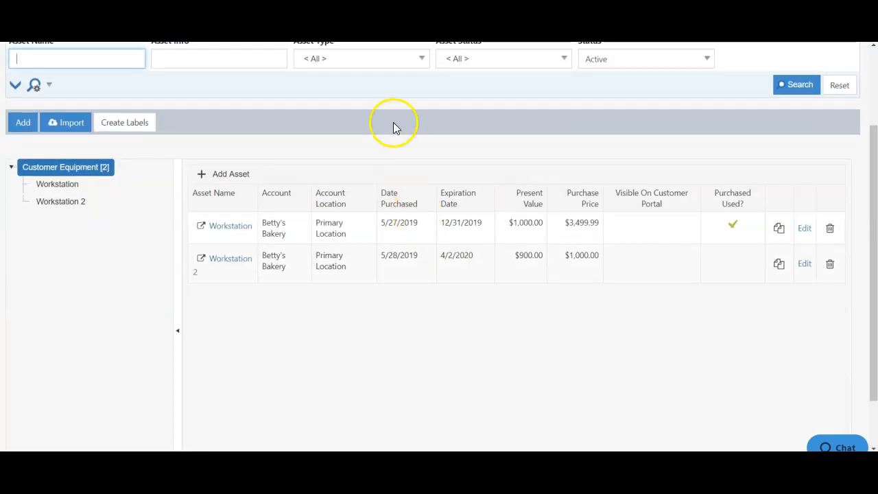